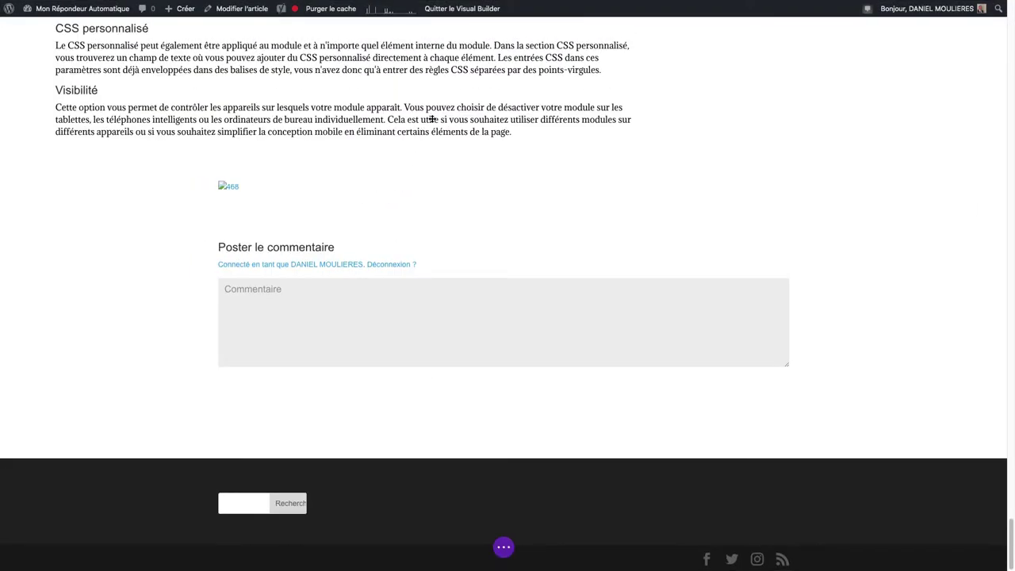
- Insert a full-width section with an "En-tête plein écran" module below the article and move it above the video at the page's start
mouse_move(439, 100)
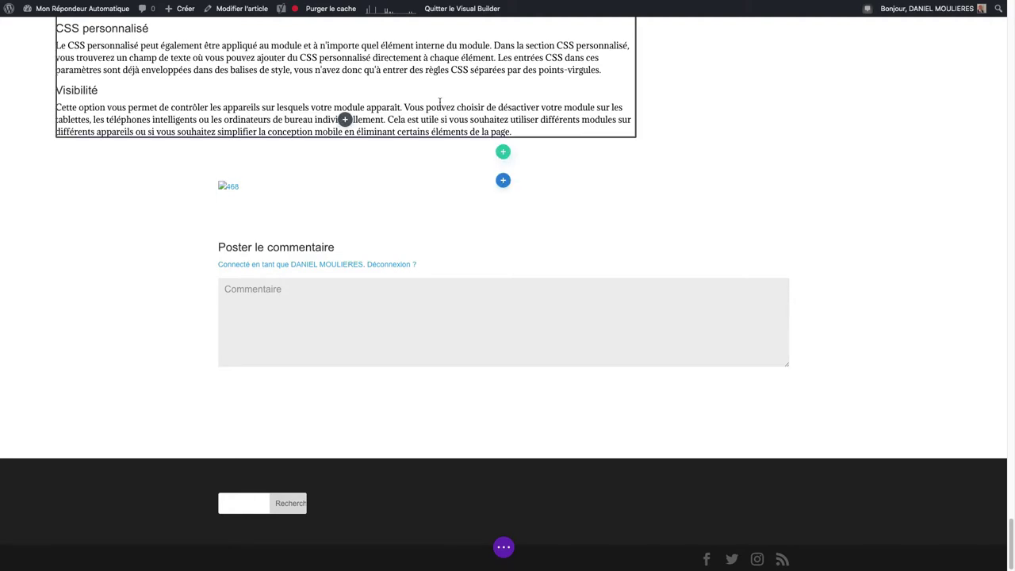
click(503, 181)
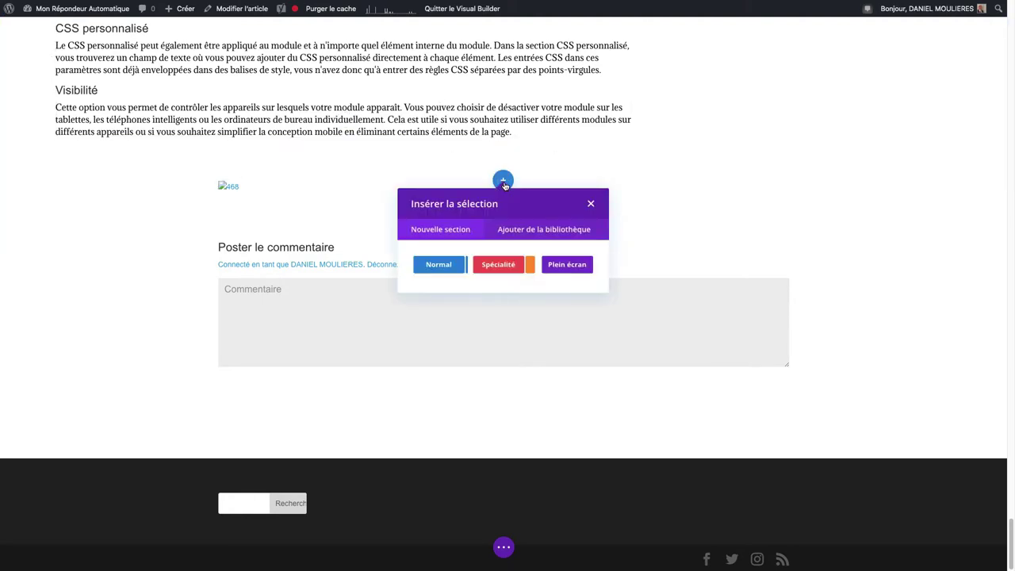
click(566, 264)
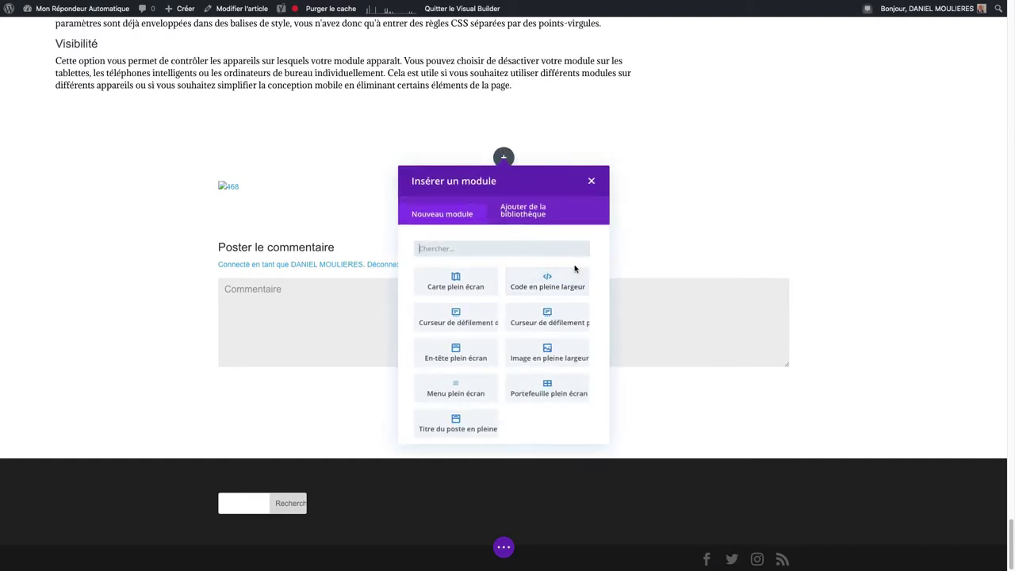
click(455, 353)
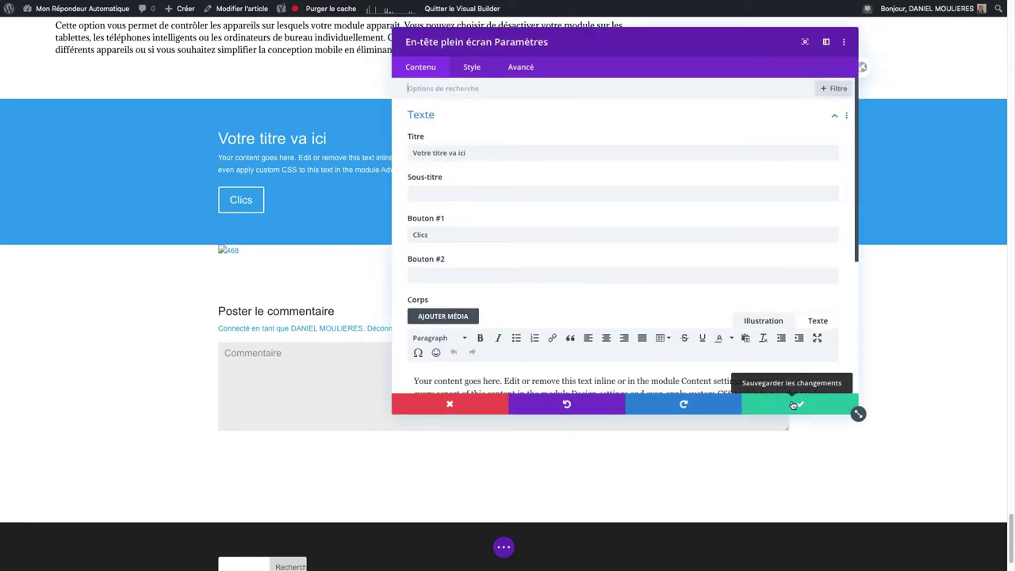
click(792, 405)
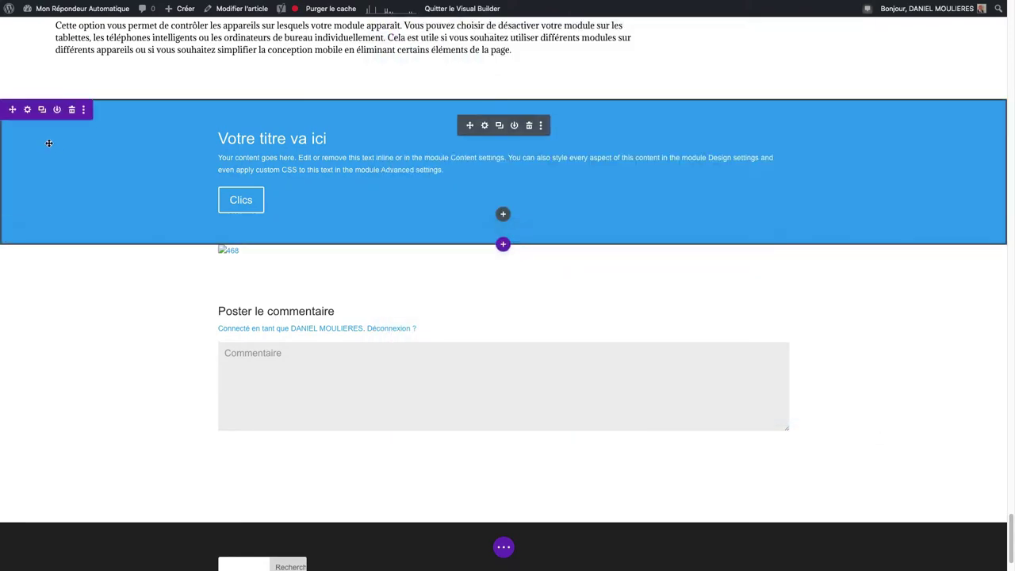
mouse_move(10, 105)
mouse_down()
mouse_move(14, 4)
mouse_move(57, 41)
mouse_move(118, 56)
mouse_move(124, 18)
mouse_move(114, 51)
mouse_up()
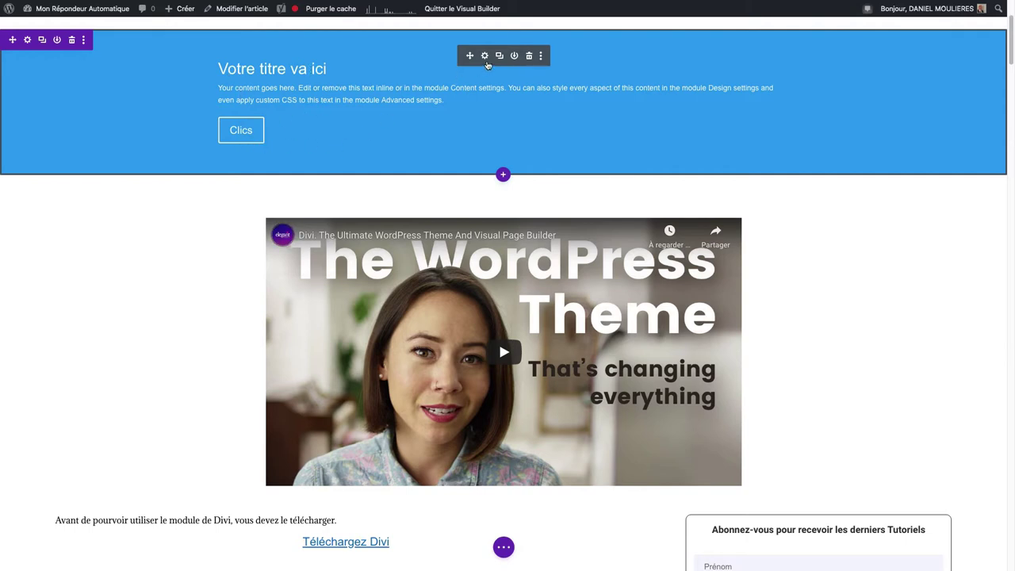
- Set the full-width header module's title to "En tête plein écran"
click(484, 55)
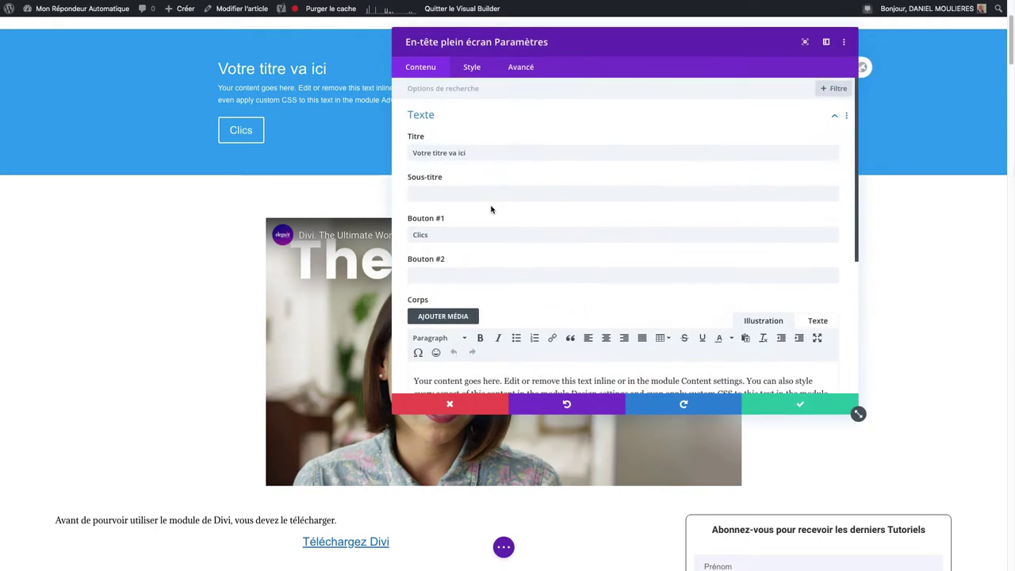
drag(476, 152, 388, 151)
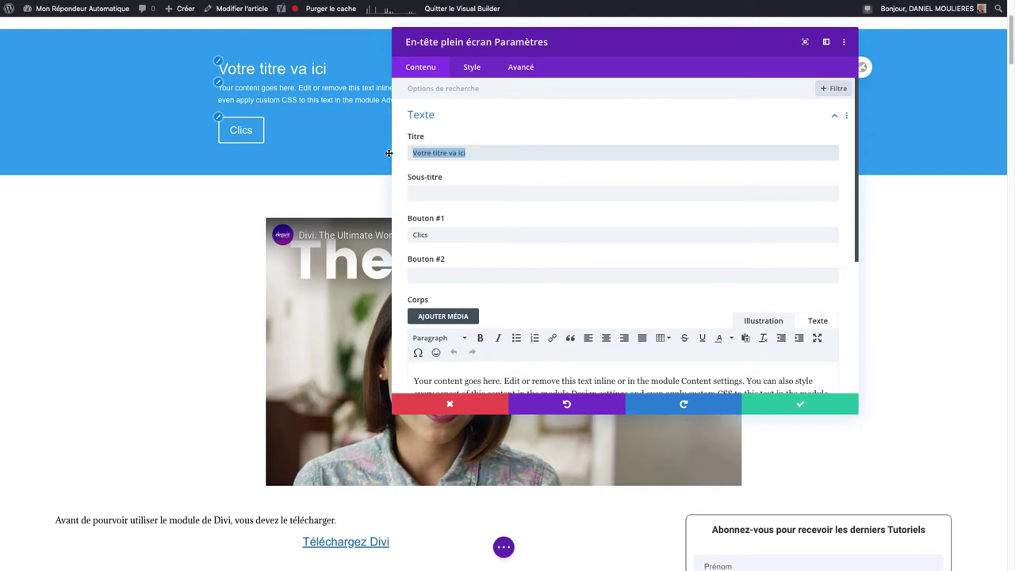
text(E)
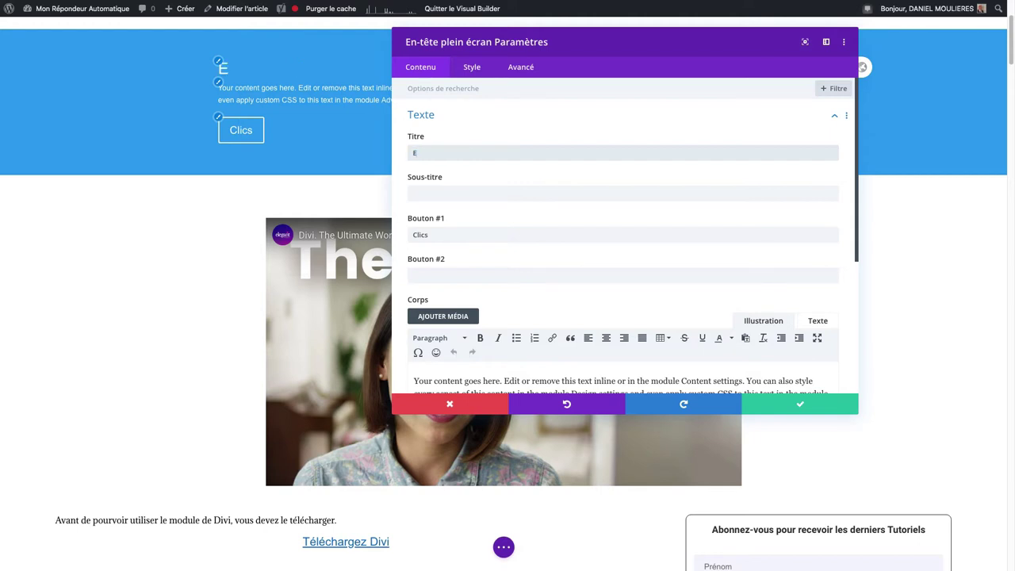
text(E)
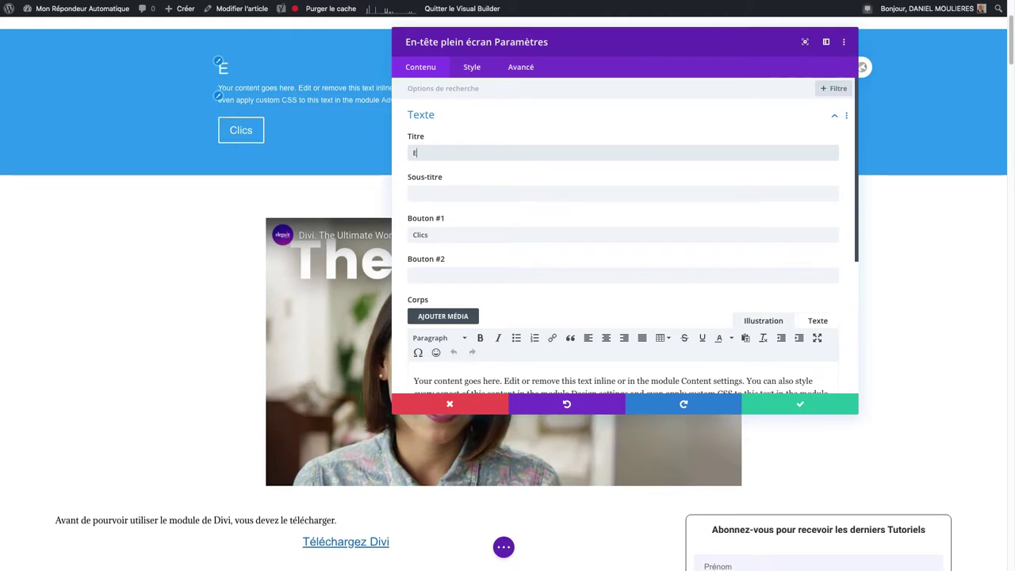
text(n tête plei)
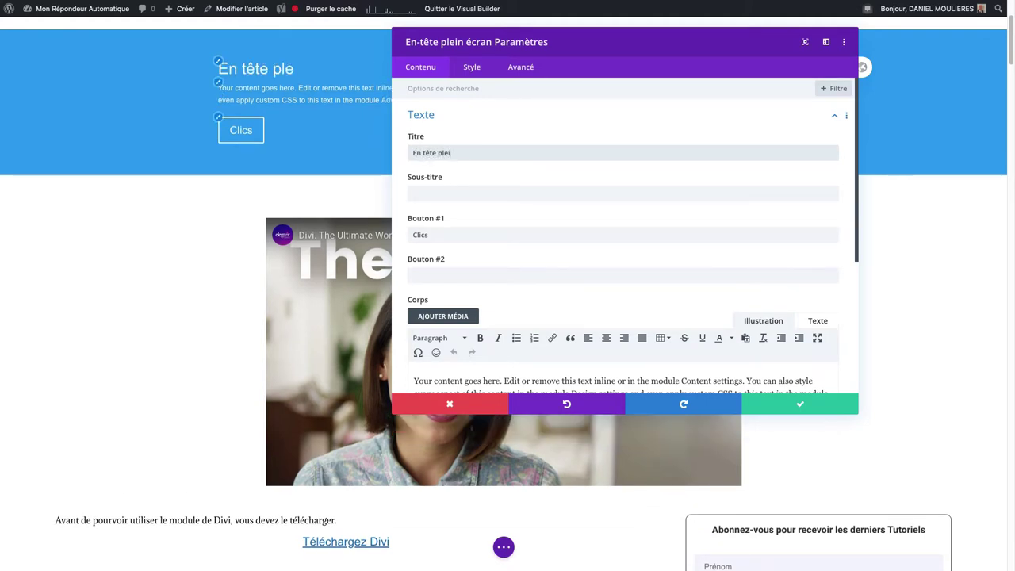
text(n écran)
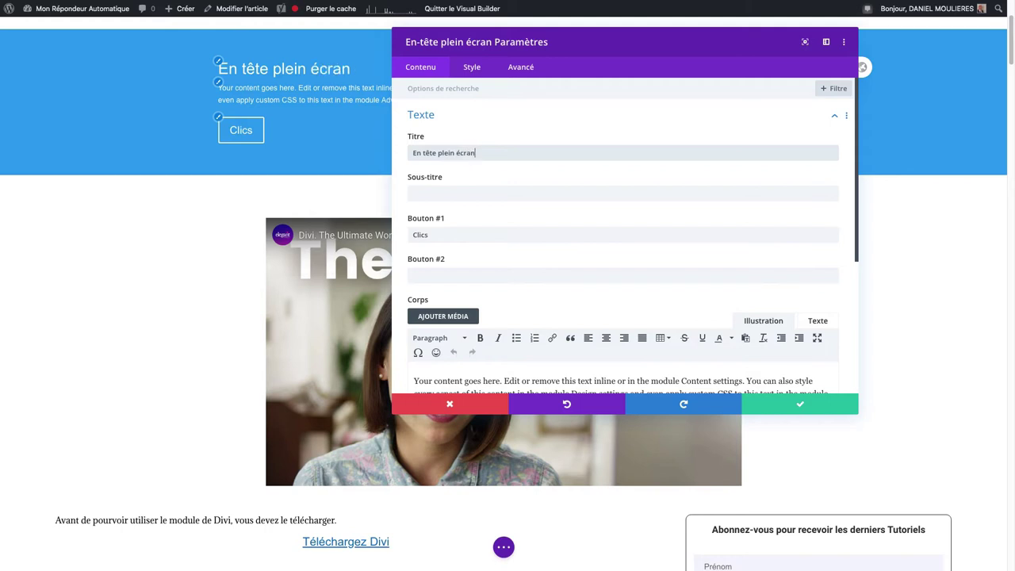
- Set the header's subtitle to "Pour afficher un sous-titre" and label its first button "En savoir plus"
click(437, 191)
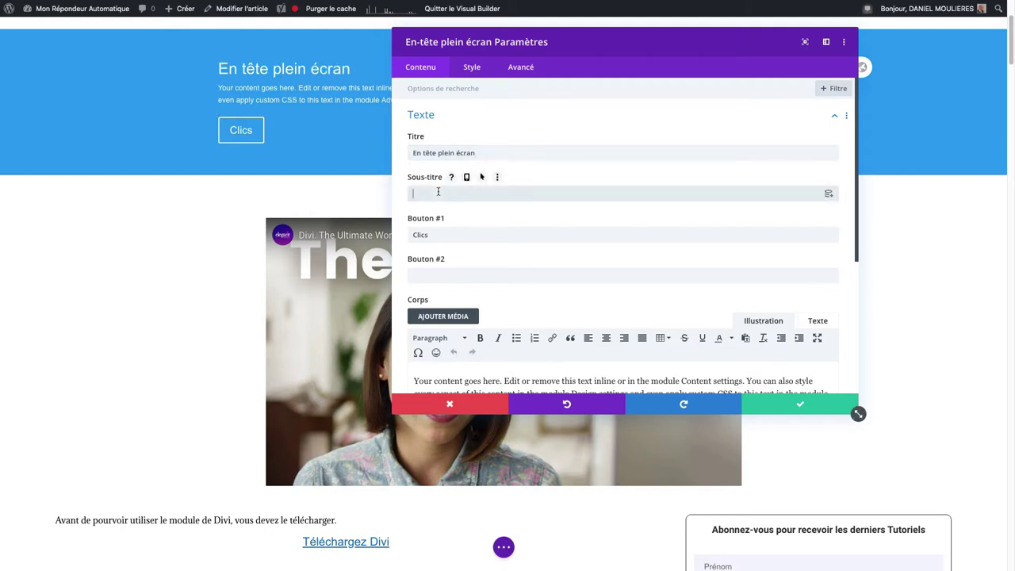
text(Pour aff)
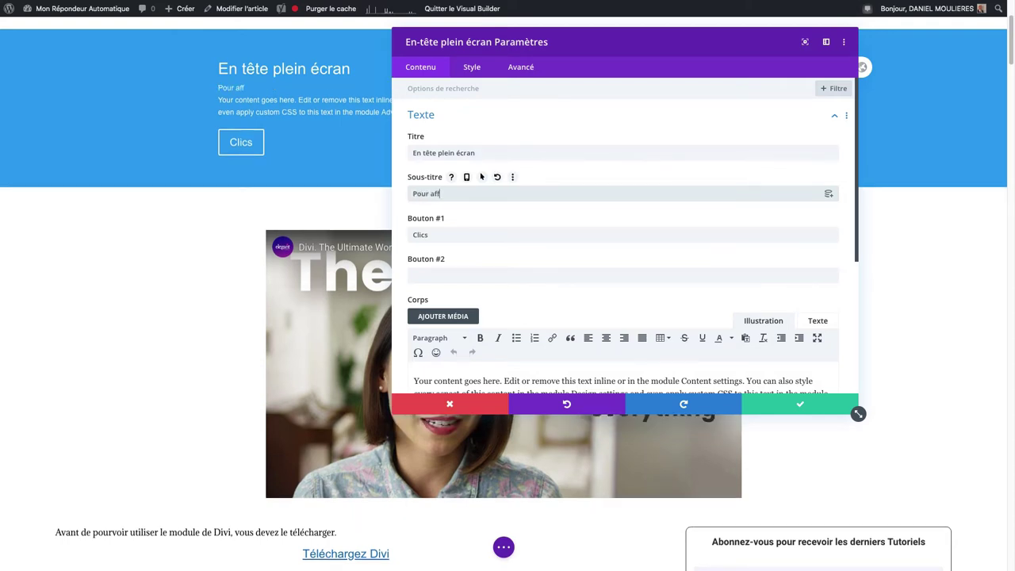
text(icher un sous-titre)
double_click(428, 233)
text(E)
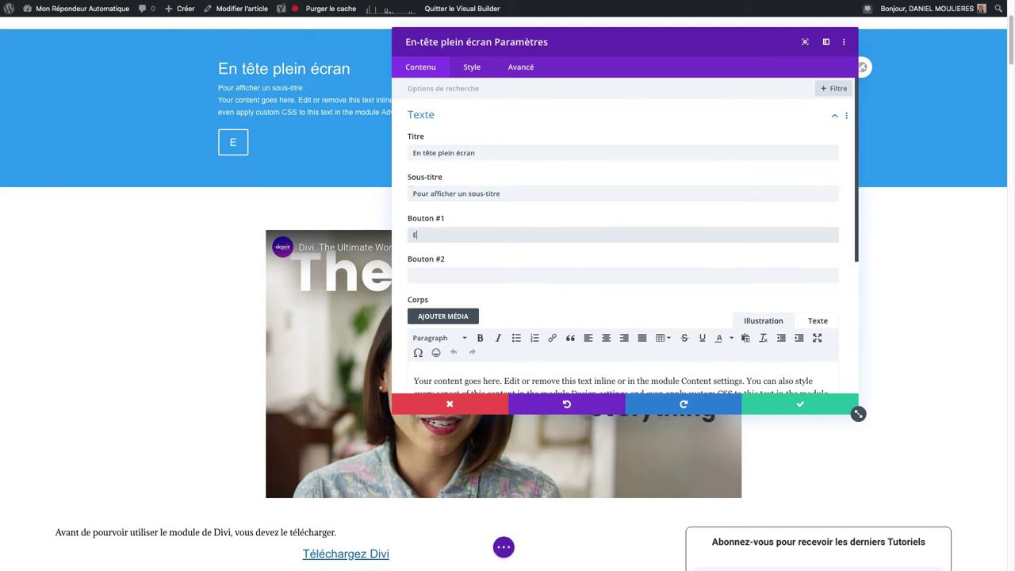
text(n savoir plus)
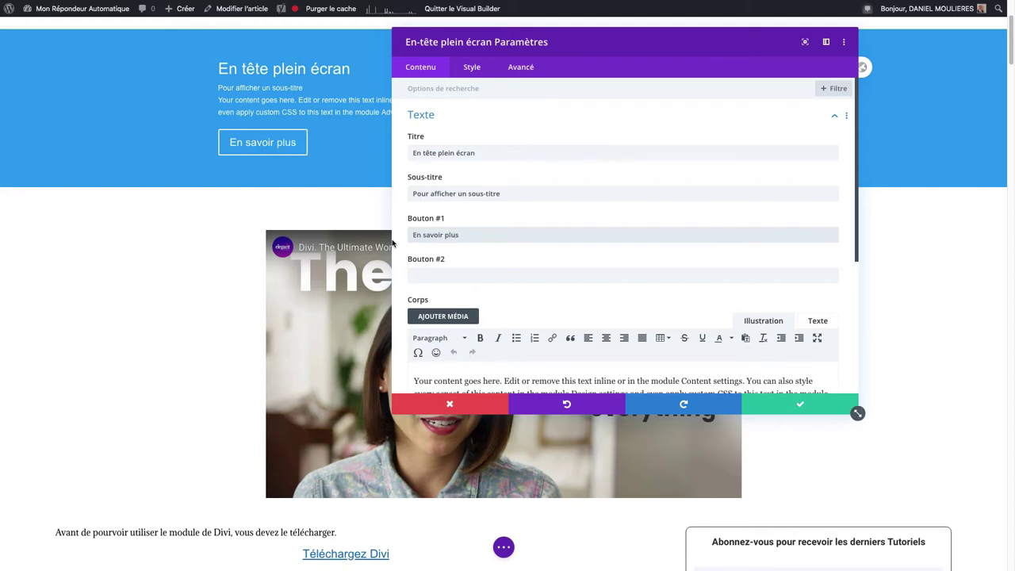
- Try a second header button with a label starting with "En savoir", and clear that label
click(455, 278)
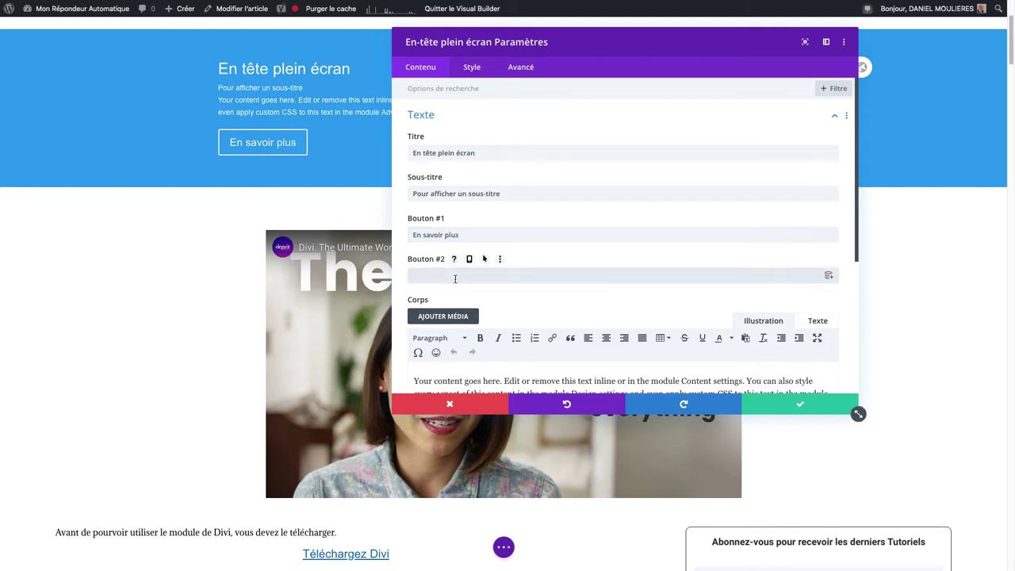
text(En savpoir)
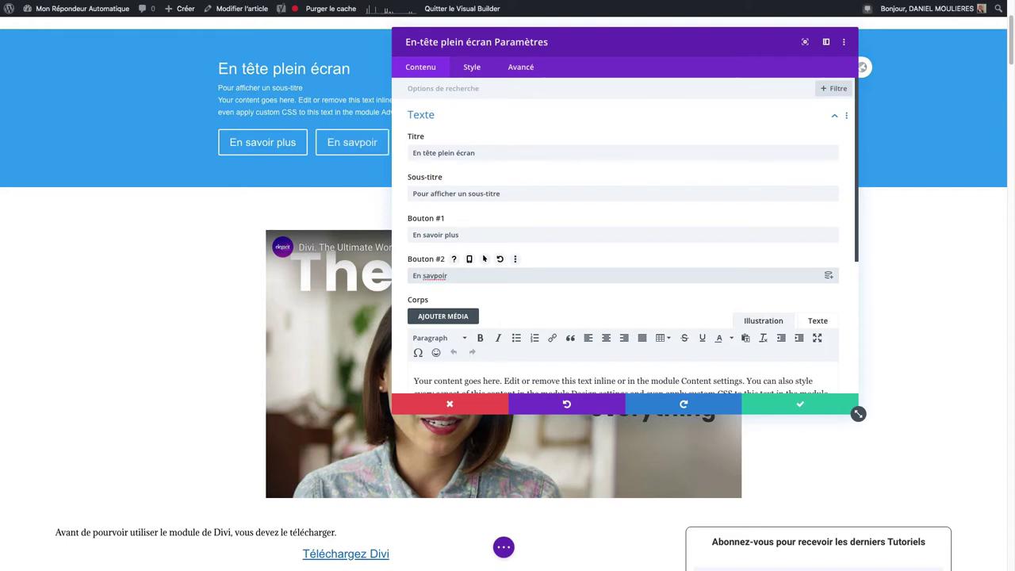
key(BackSpace)
key(BackSpace)
key(BackSpace)
key(BackSpace)
text(oir moi)
drag(482, 275, 364, 282)
key(BackSpace)
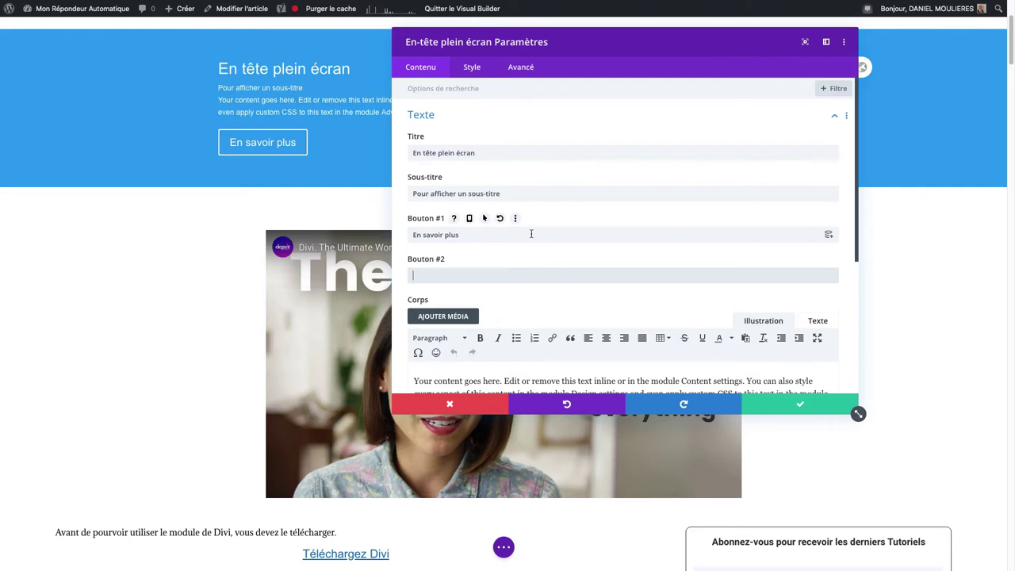
click(828, 236)
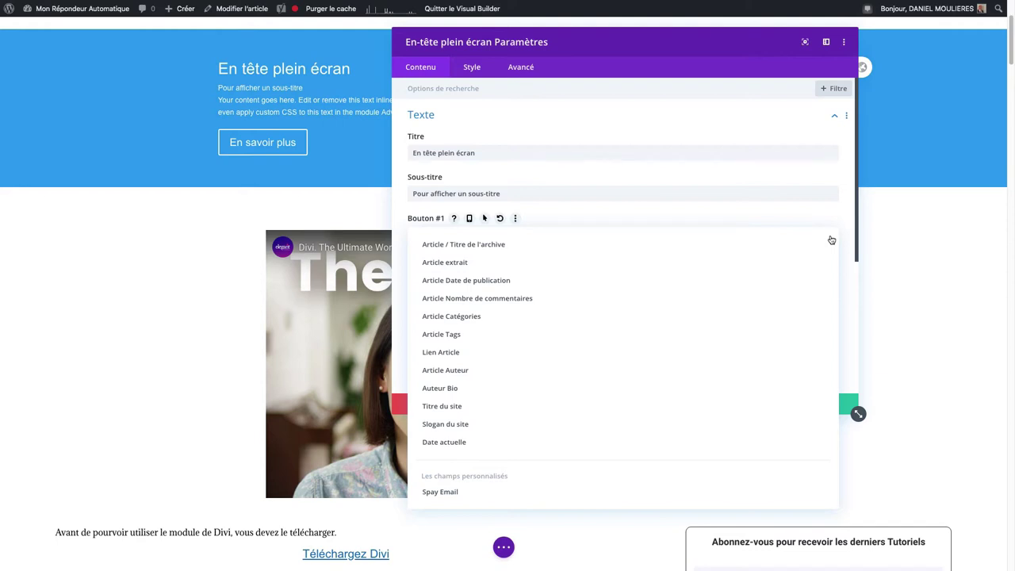
click(832, 240)
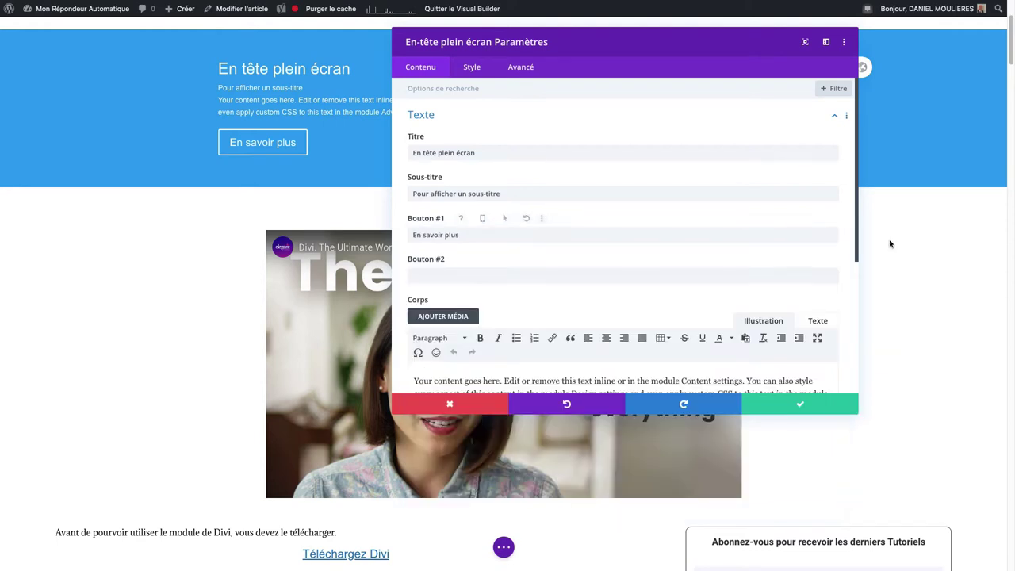
- Try the ScreenFlow picture from the media library as the header's logo image, and remove it
scroll(666, 264, down, 5)
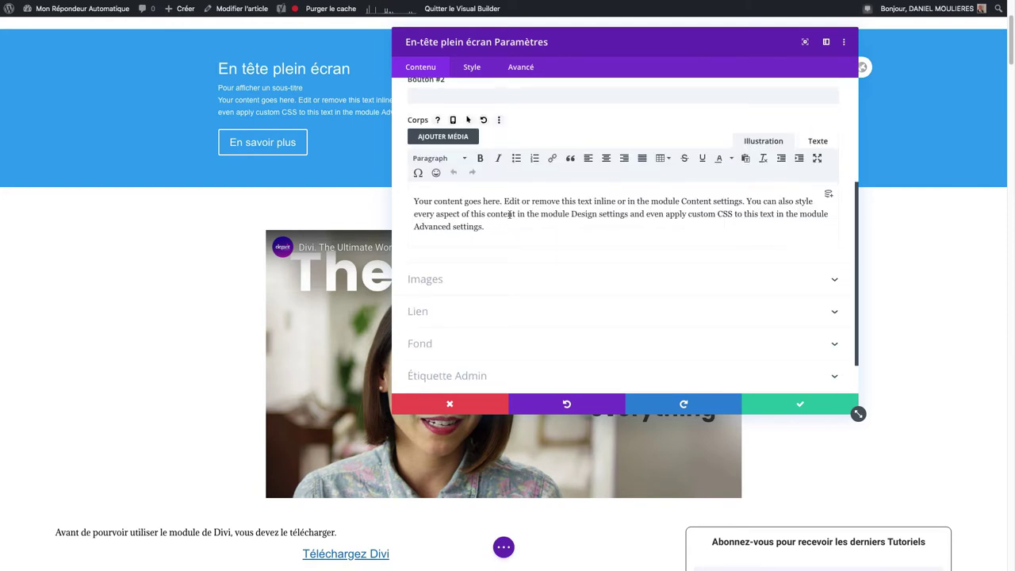
click(539, 282)
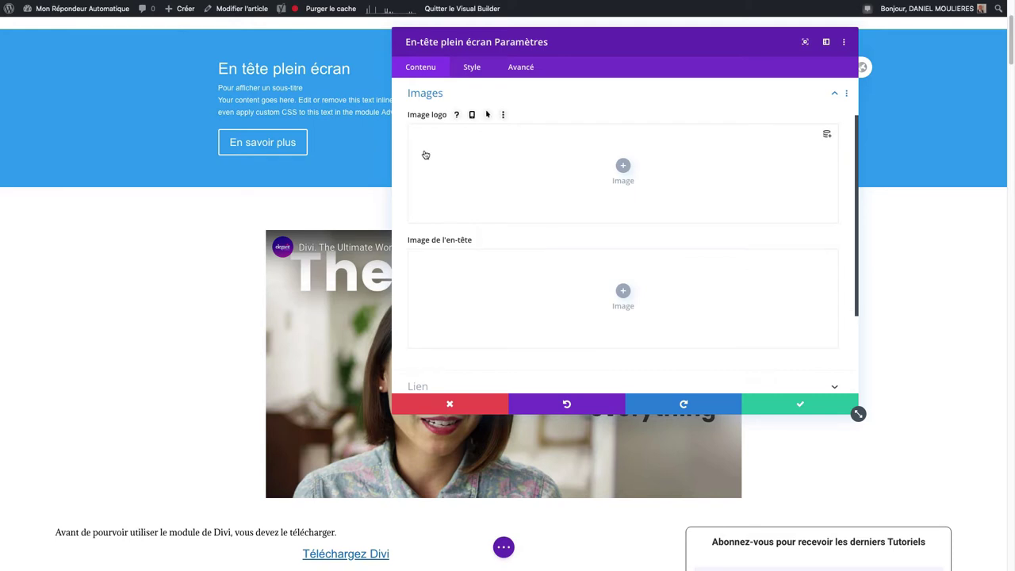
click(624, 168)
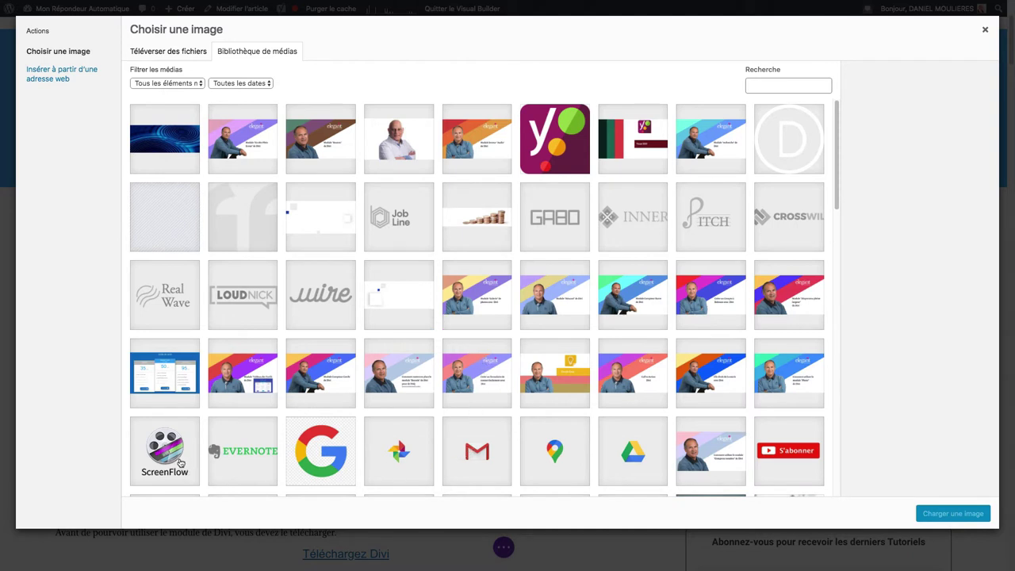
scroll(634, 444, down, 5)
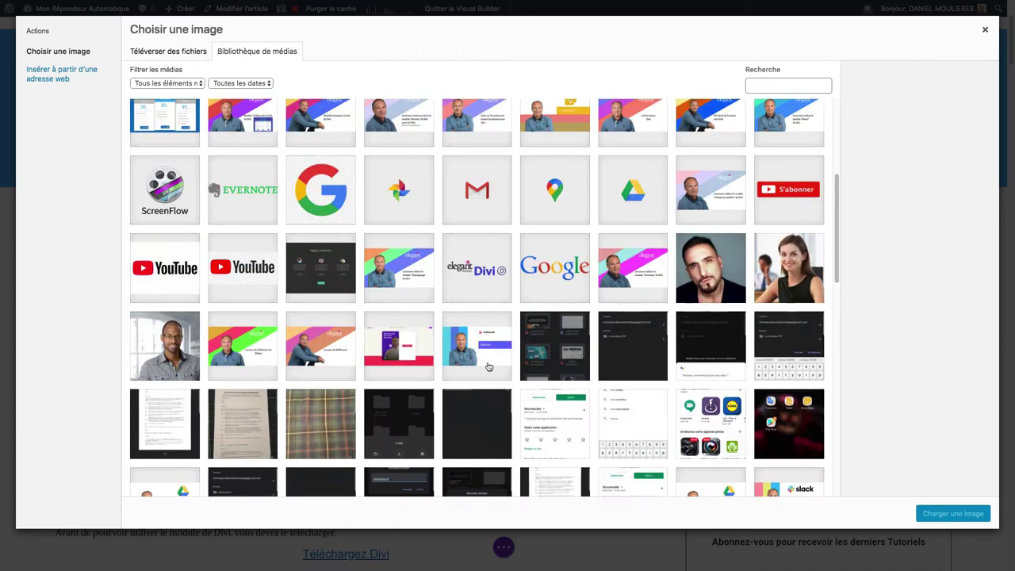
click(170, 193)
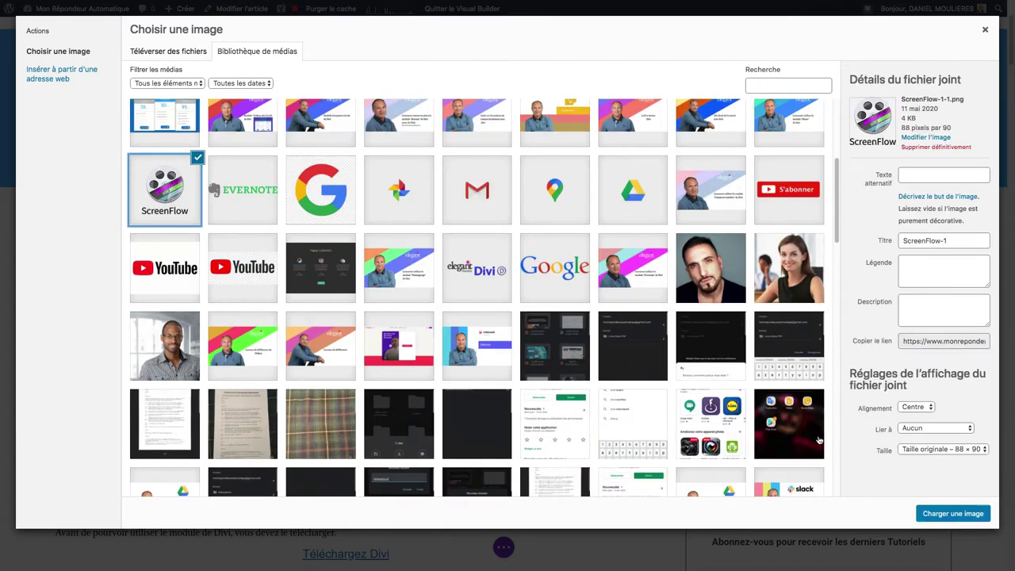
click(953, 514)
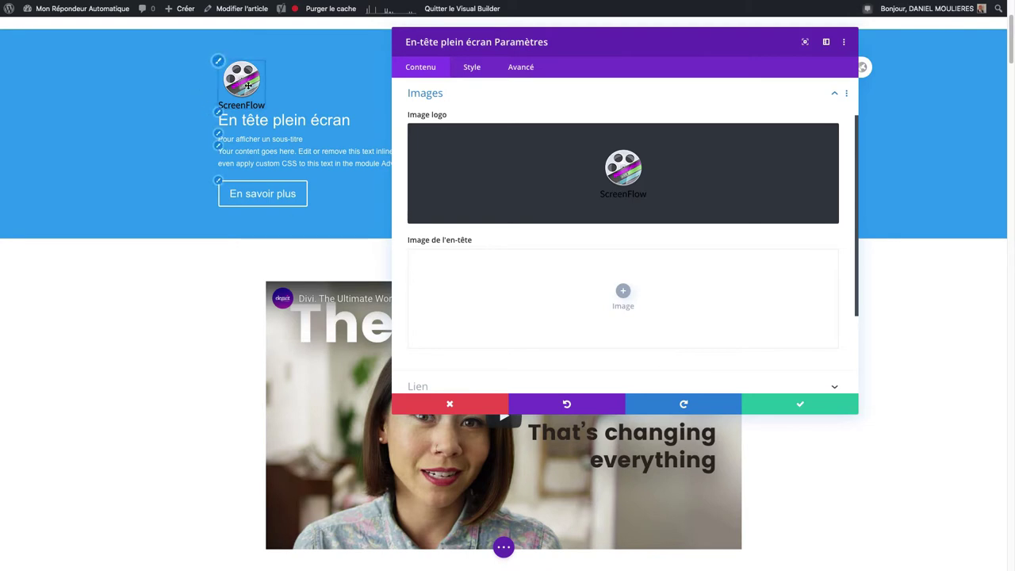
mouse_move(759, 148)
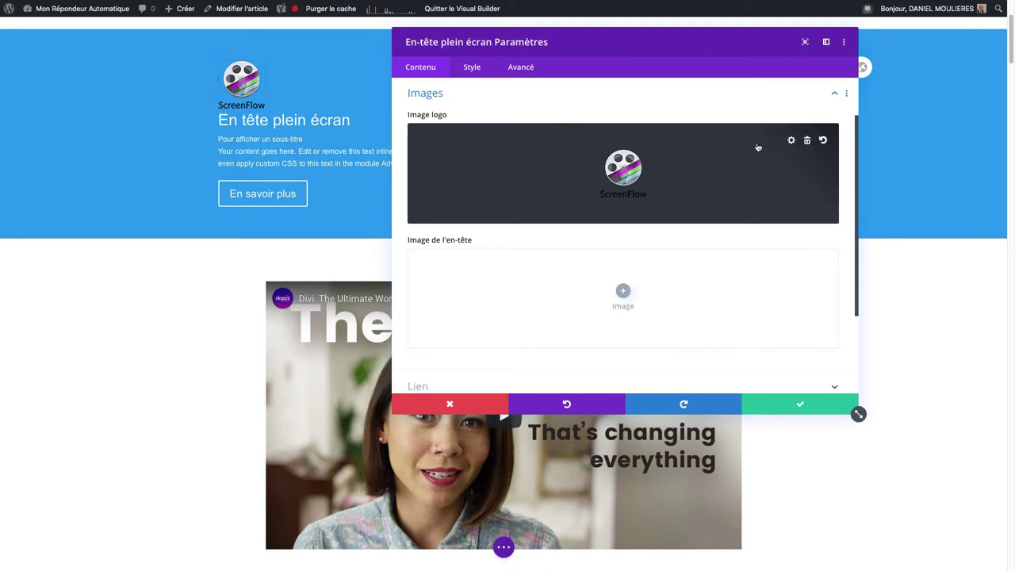
click(806, 139)
- Try encounter-3335584_1920.jpg from the media library as the header image, and remove it
click(663, 318)
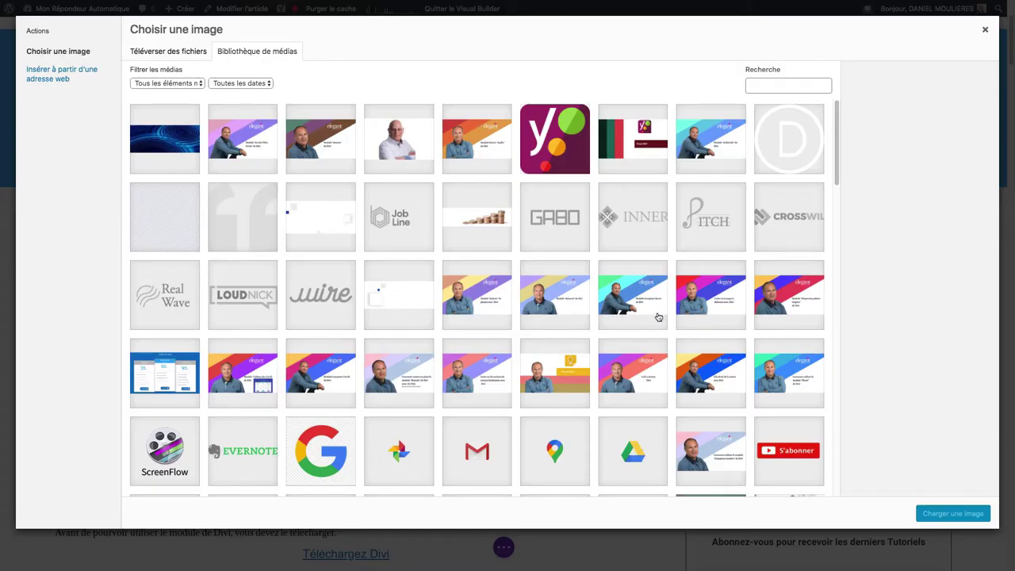
click(182, 147)
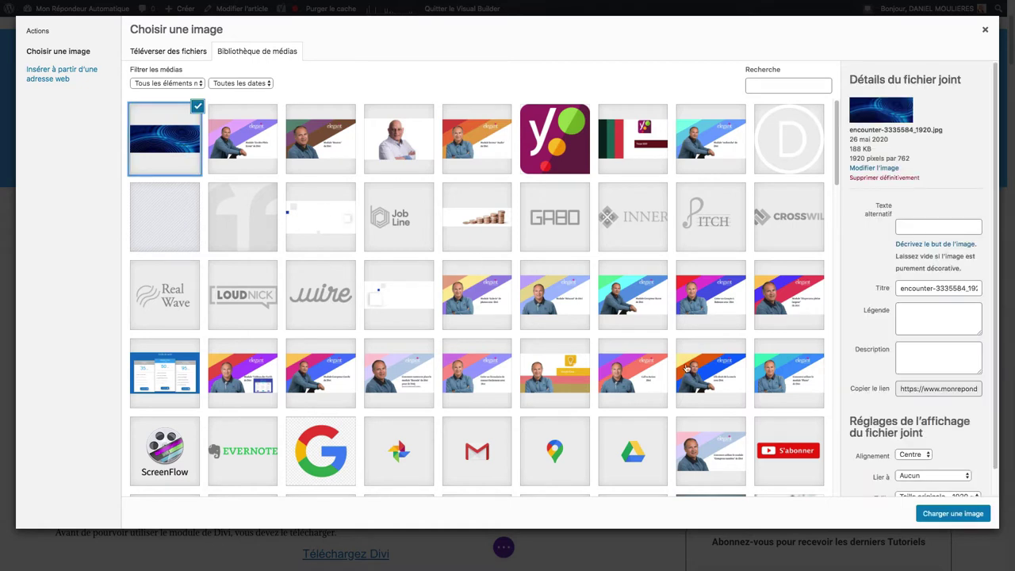
click(951, 514)
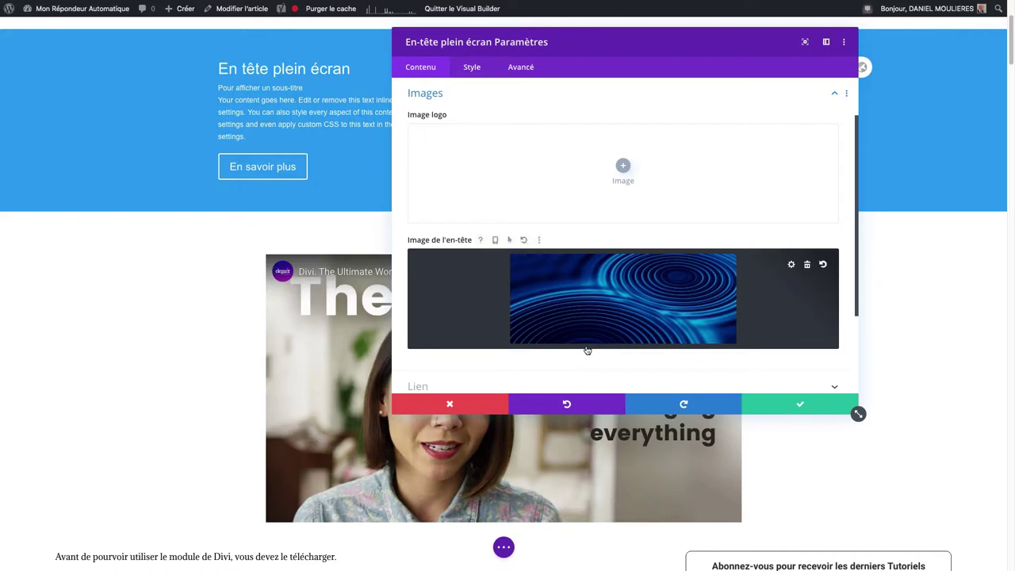
drag(541, 50, 548, 149)
mouse_move(760, 262)
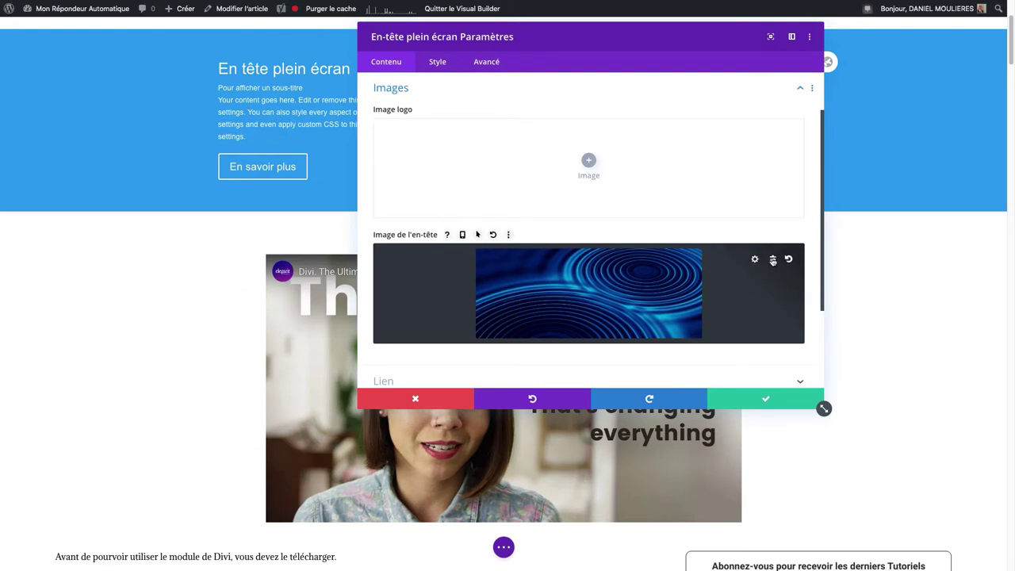
click(772, 258)
- Narrow the module settings window, move it clear of the header's title, and collapse the Images options
drag(823, 408, 551, 465)
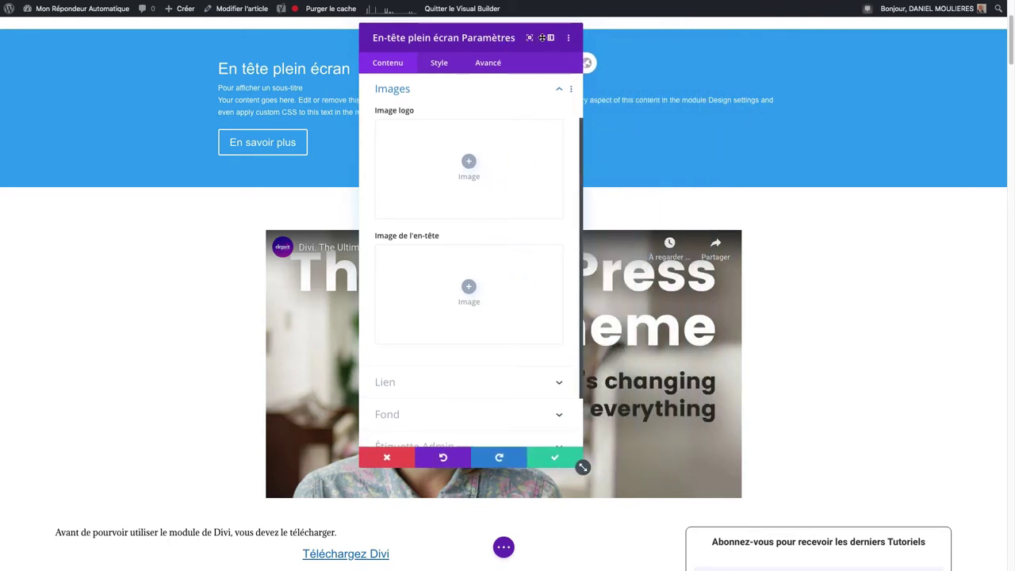
drag(506, 31, 727, 26)
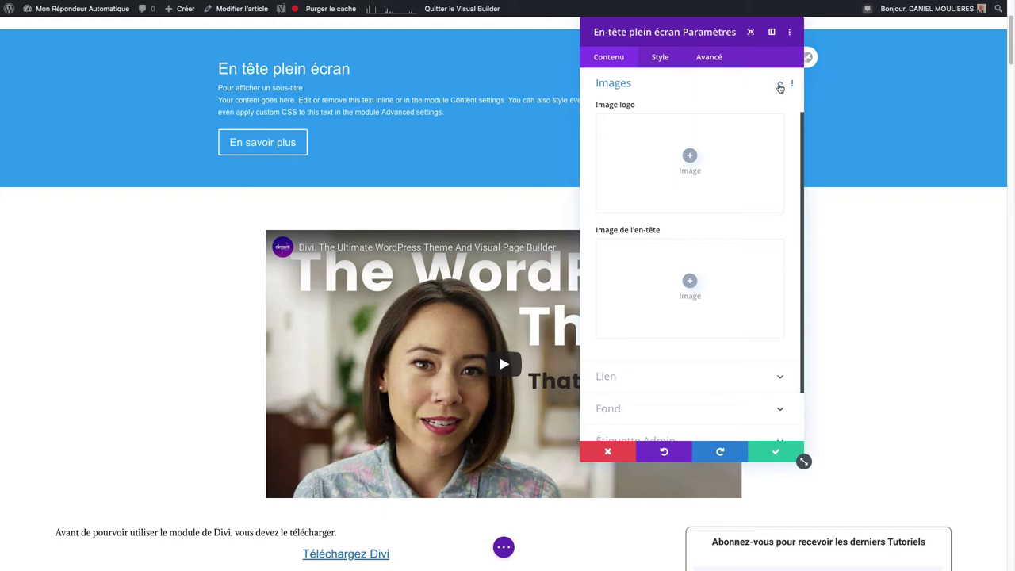
click(781, 86)
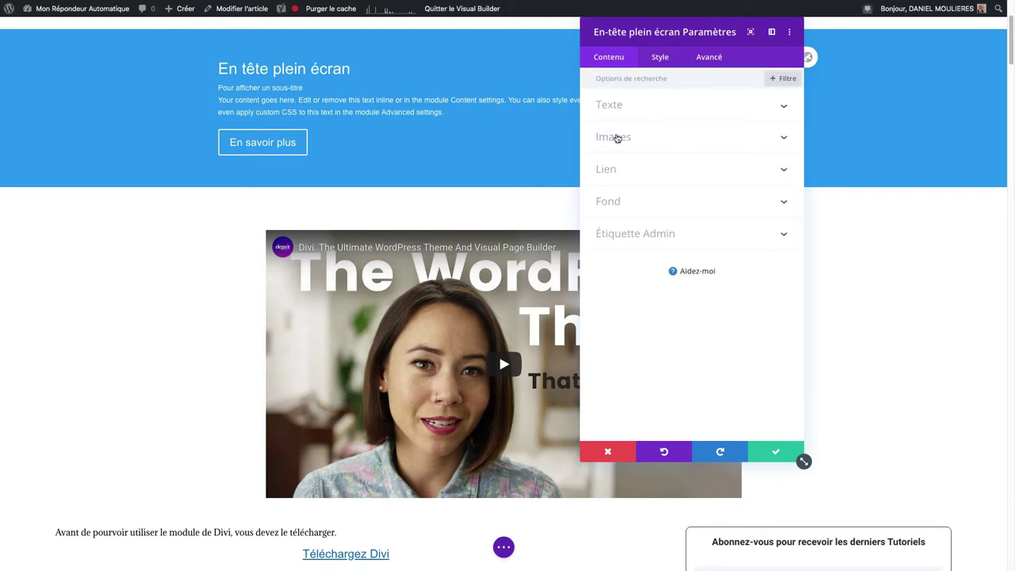
click(611, 170)
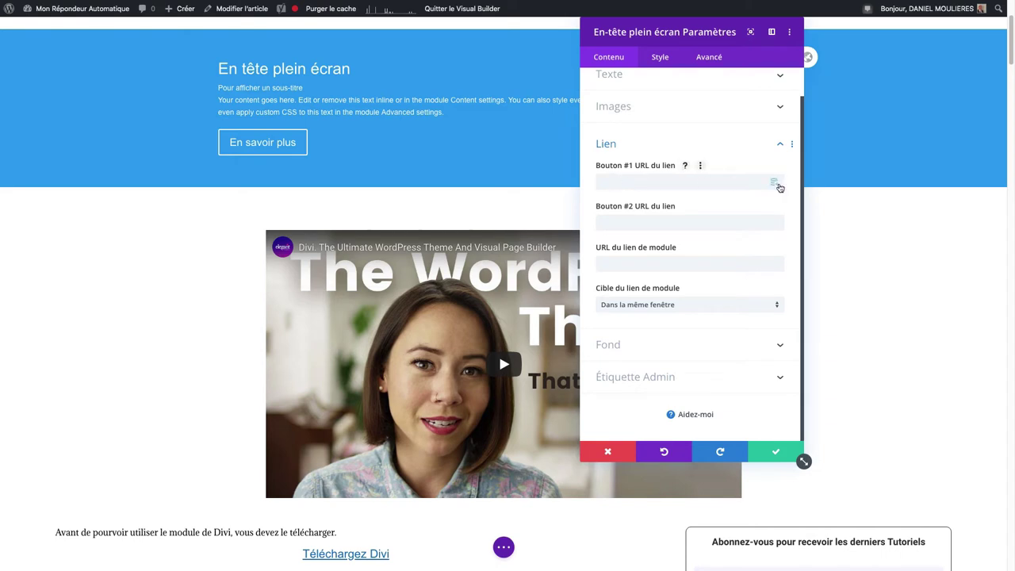
click(682, 180)
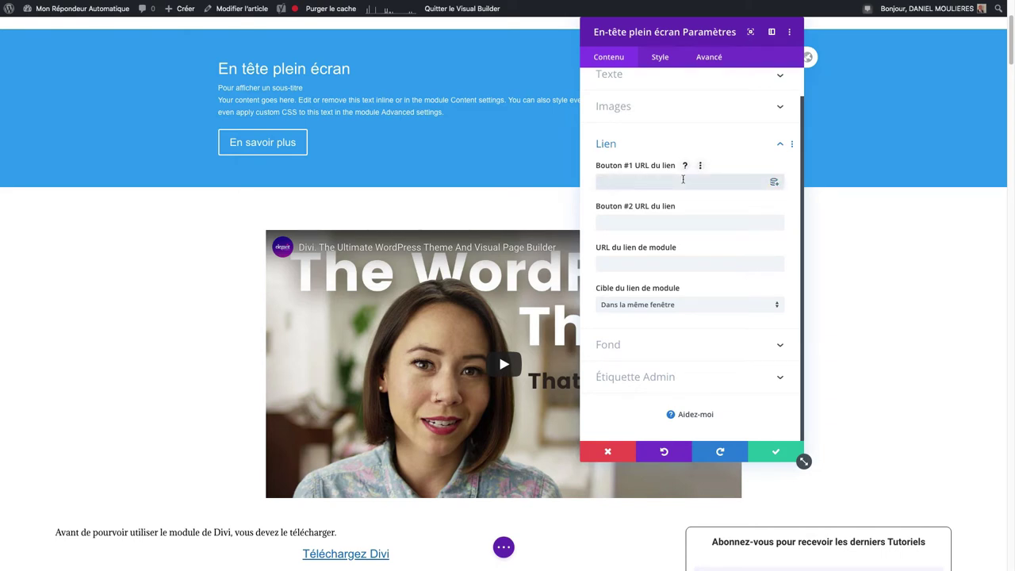
text(www.monrepondeurau)
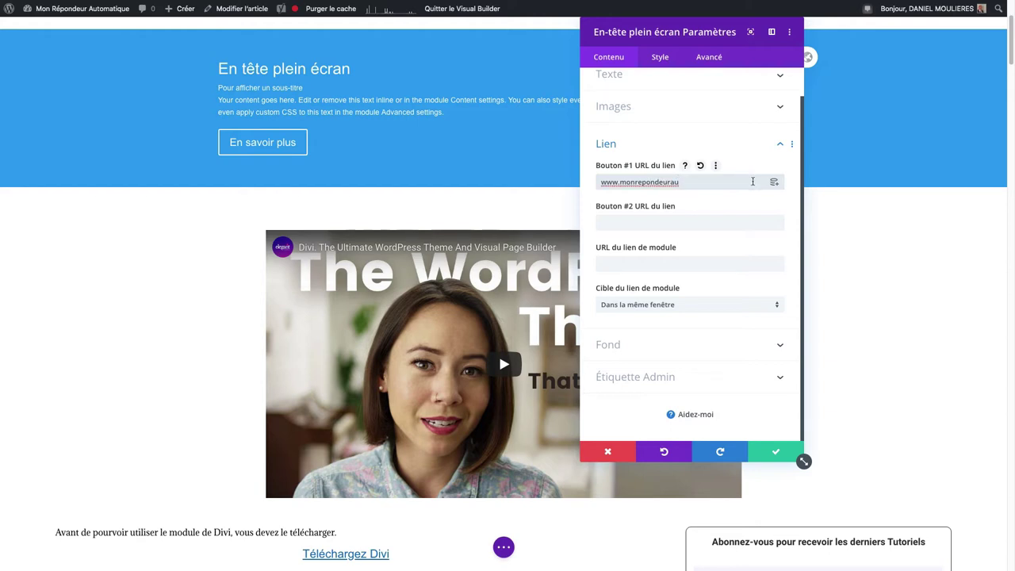
key(BackSpace)
click(774, 182)
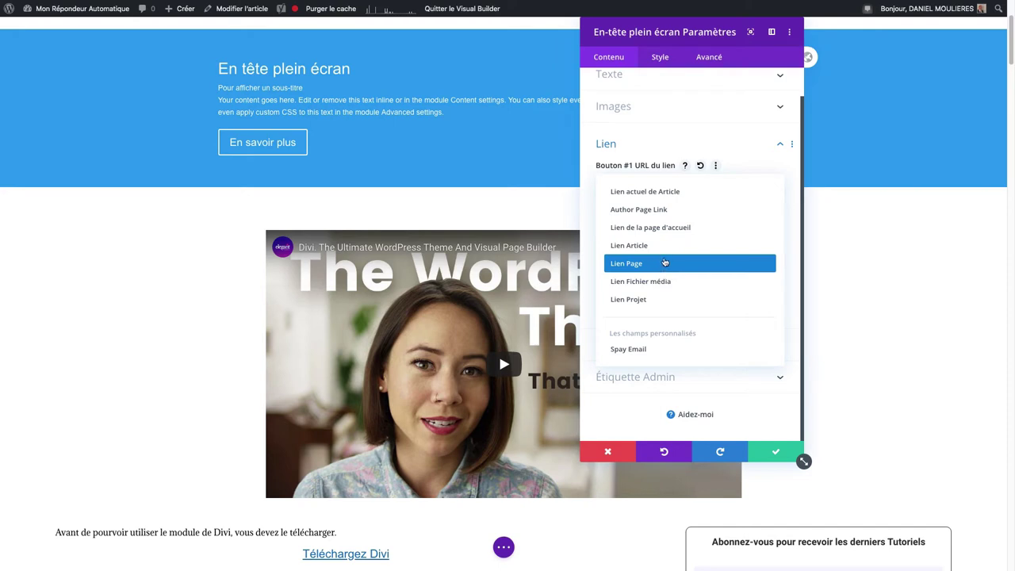
click(672, 208)
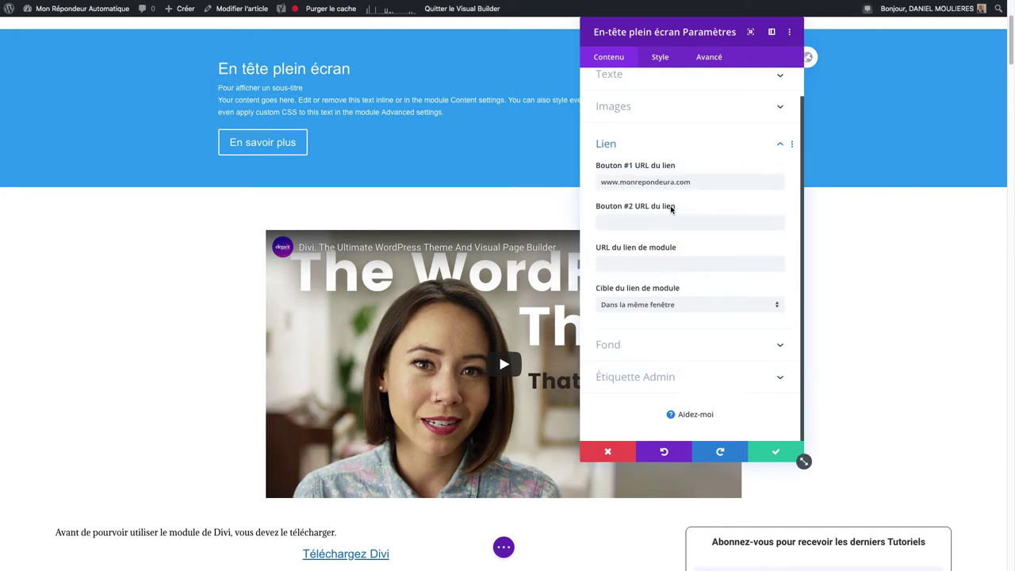
triple_click(707, 183)
key(BackSpace)
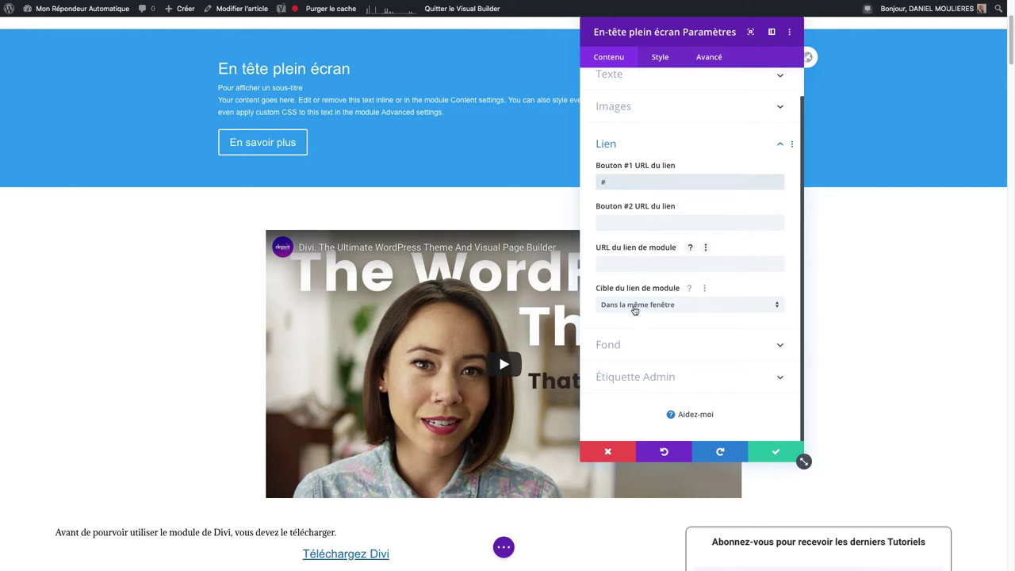
- Try "Dans le même onglet" as the module link target, and restore "Dans la même fenêtre"
click(634, 306)
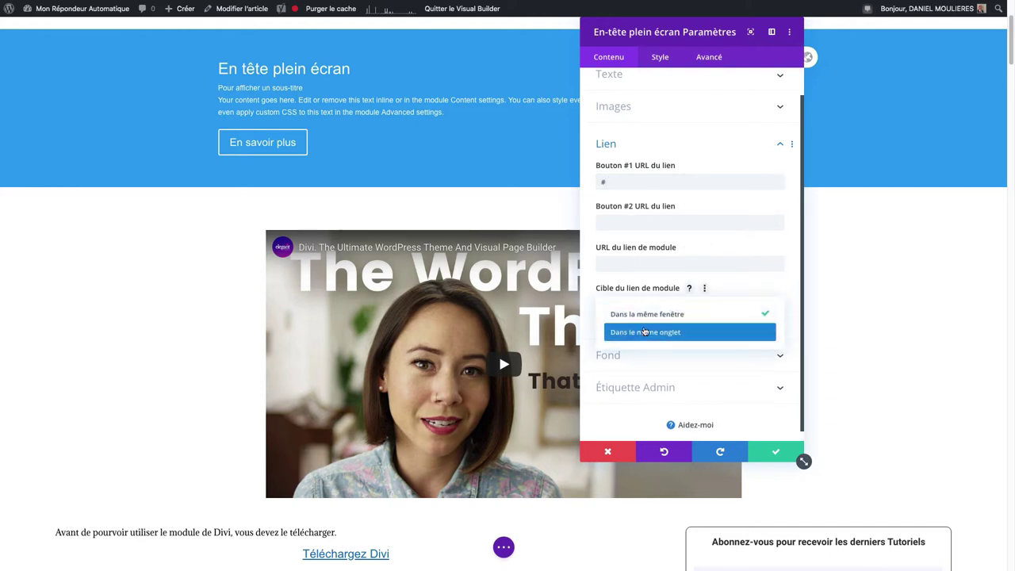
click(645, 332)
click(644, 308)
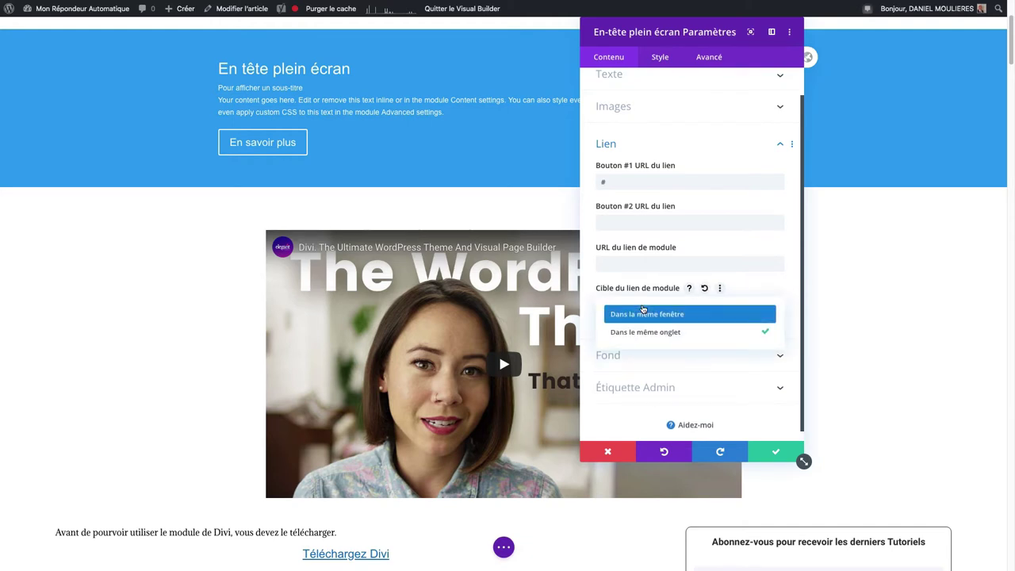
click(646, 315)
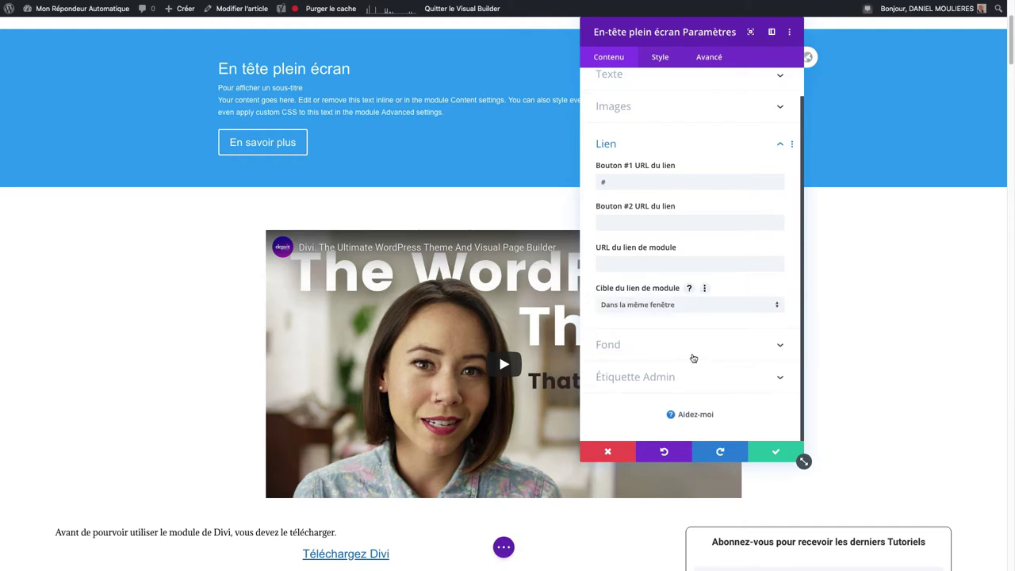
- Try the orange, red and green swatches as the header's background colour, and remove the background colour
click(670, 346)
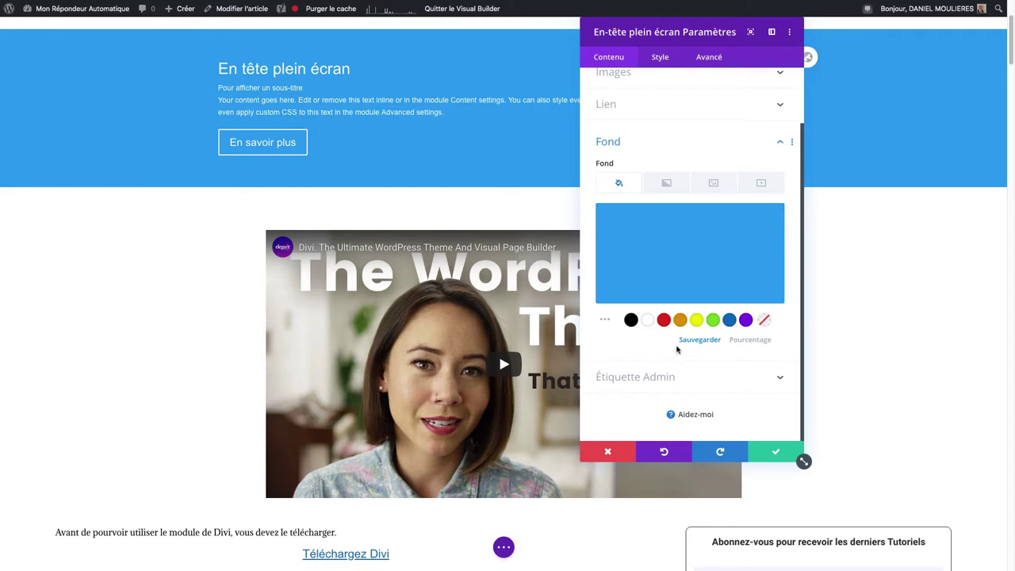
mouse_move(641, 269)
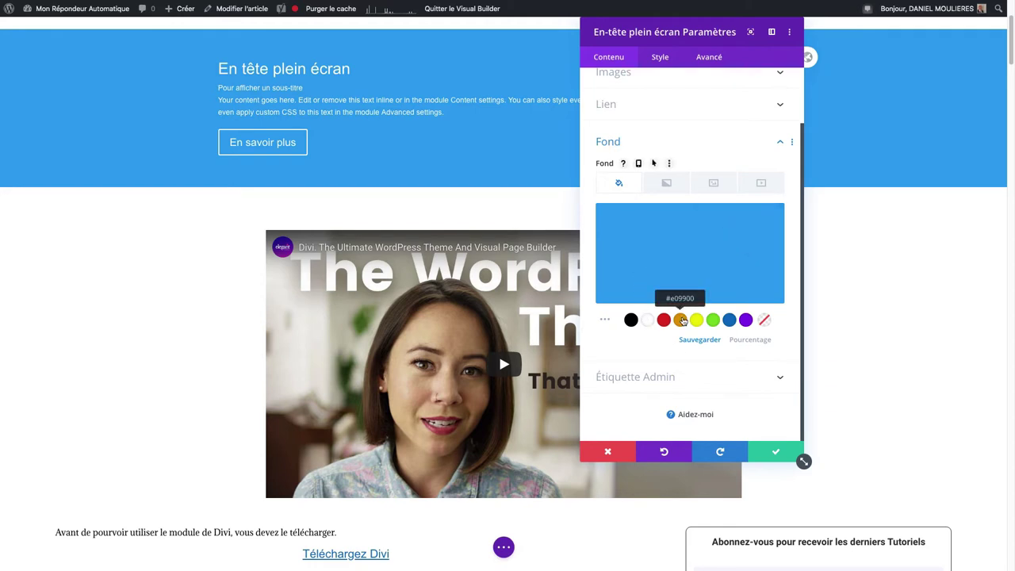
click(682, 319)
click(664, 320)
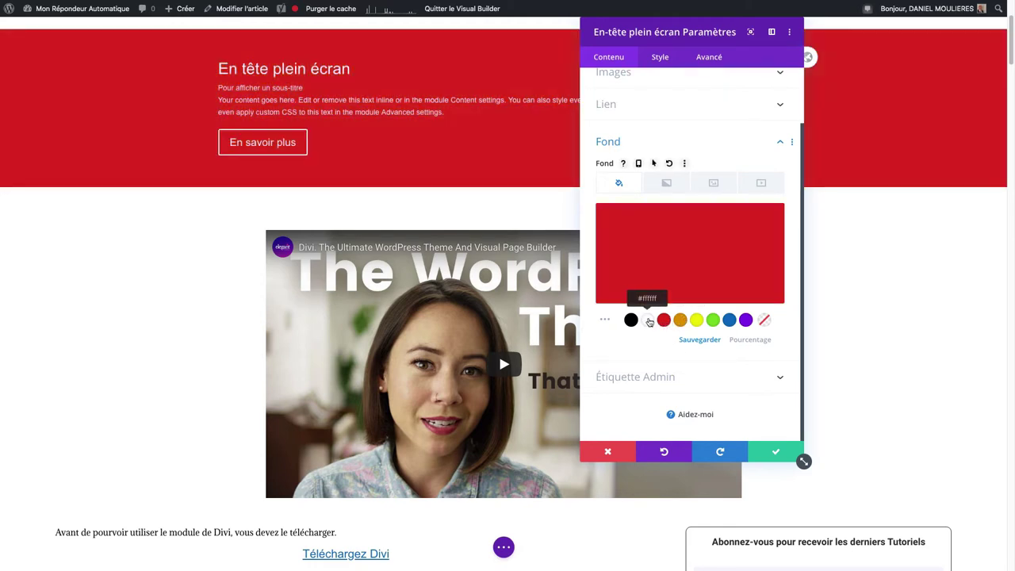
click(713, 320)
mouse_move(709, 261)
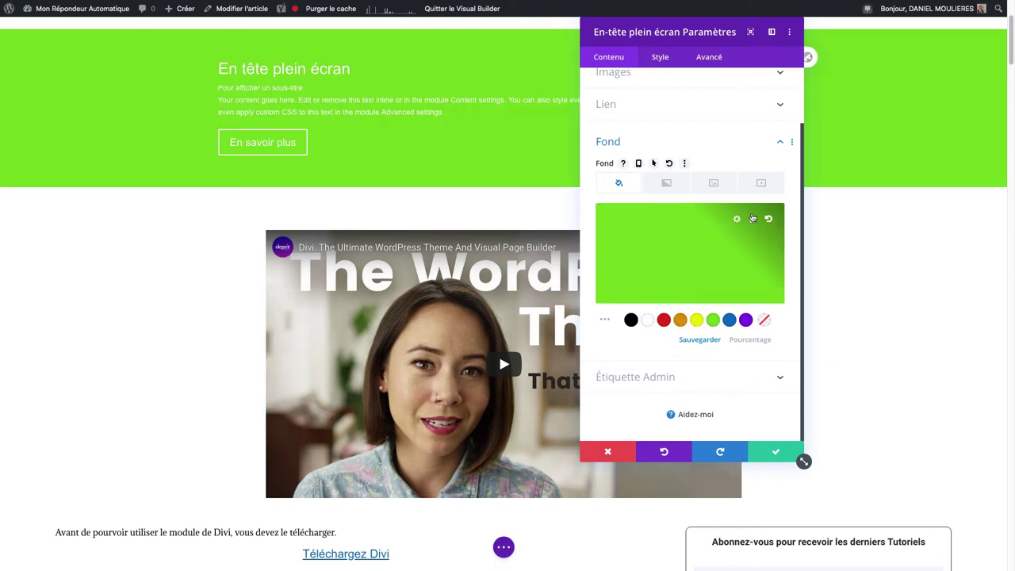
click(754, 221)
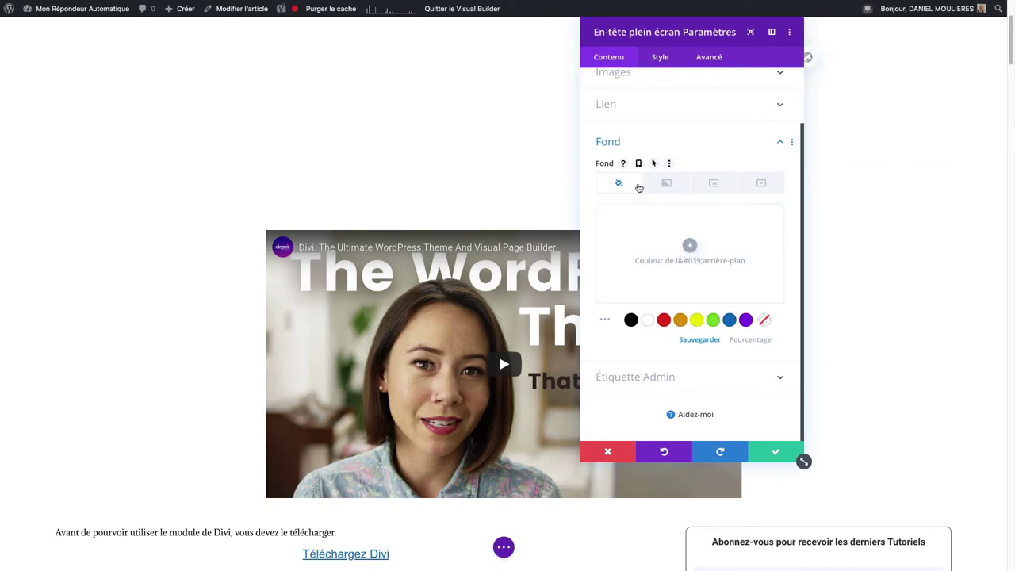
- Try a background gradient for the header with a dark brown first colour and the Radial type
click(669, 183)
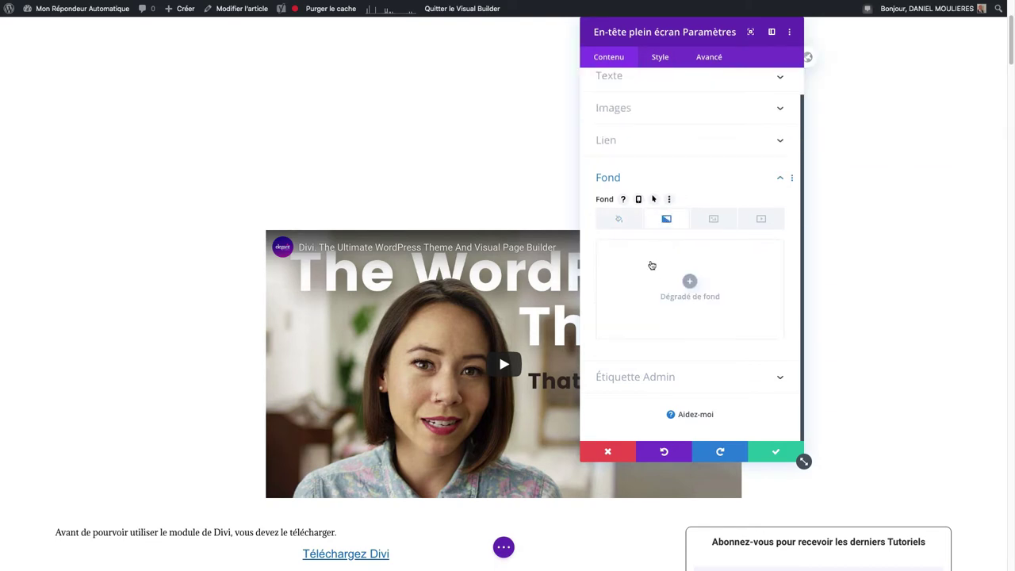
click(689, 284)
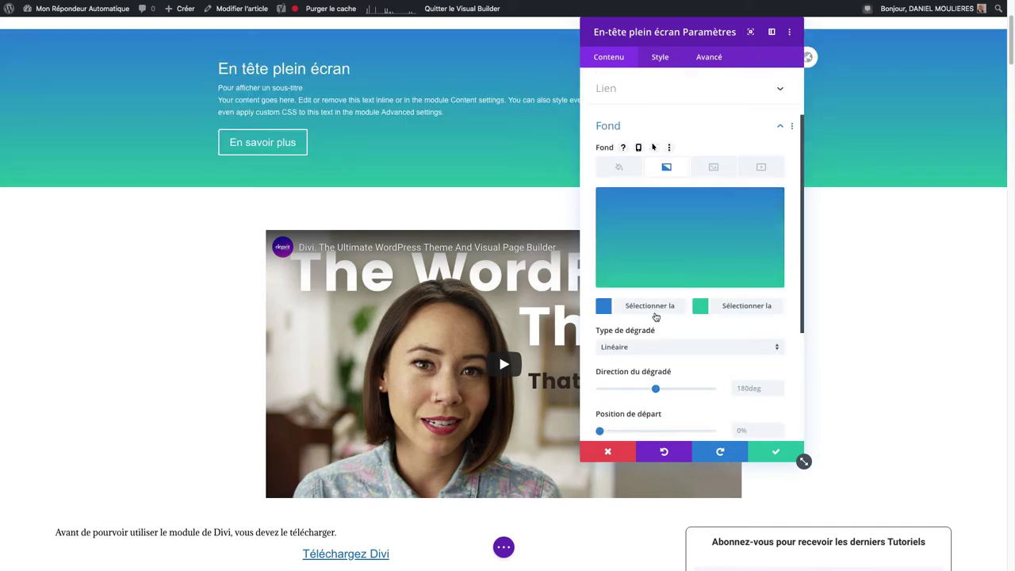
click(605, 306)
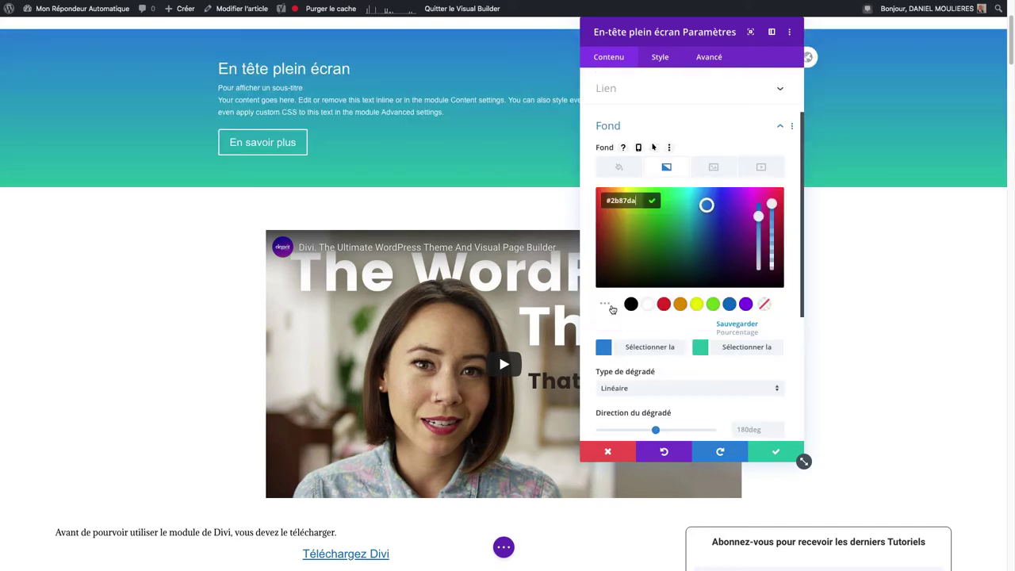
drag(705, 204, 611, 271)
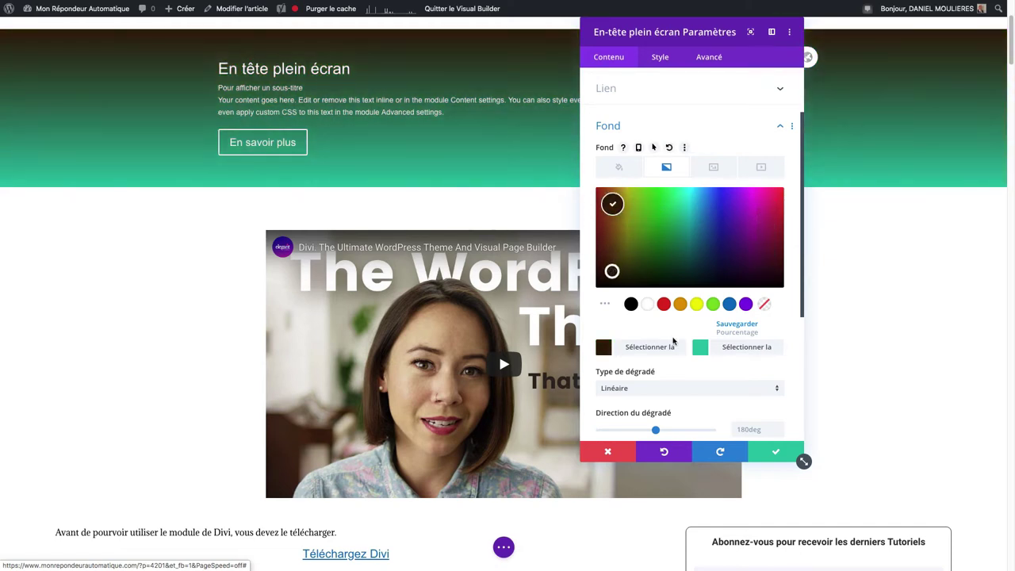
click(648, 389)
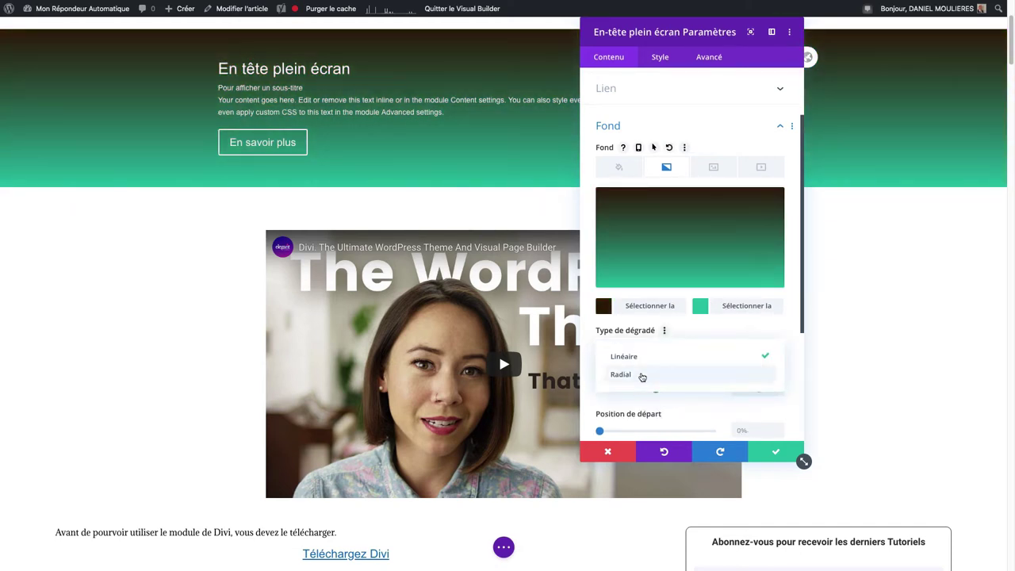
click(635, 374)
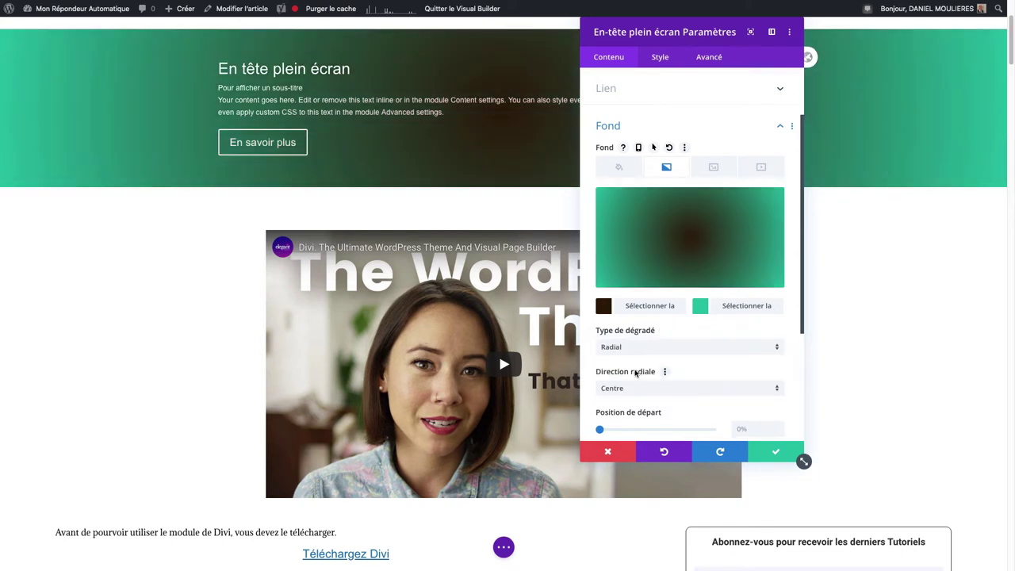
- Try the radial directions "En Haut À Gauche" and "En Haut À Droite", and delete the background gradient
click(648, 389)
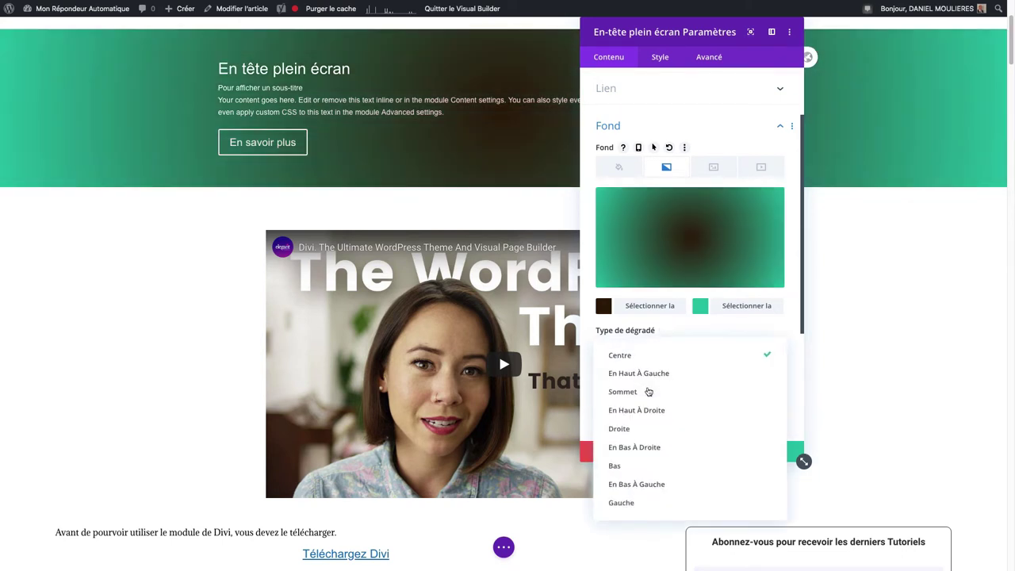
click(643, 378)
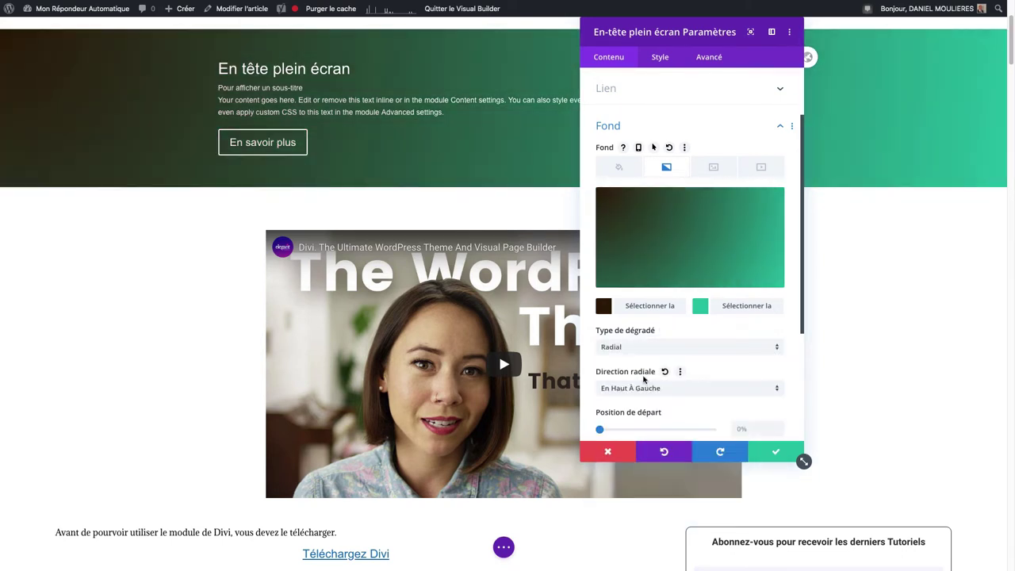
click(654, 389)
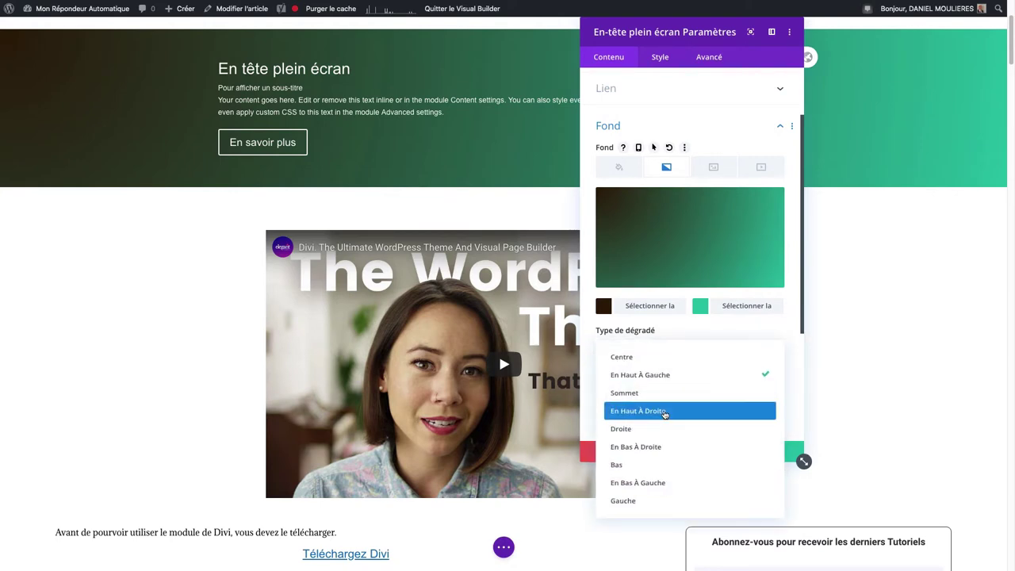
click(664, 413)
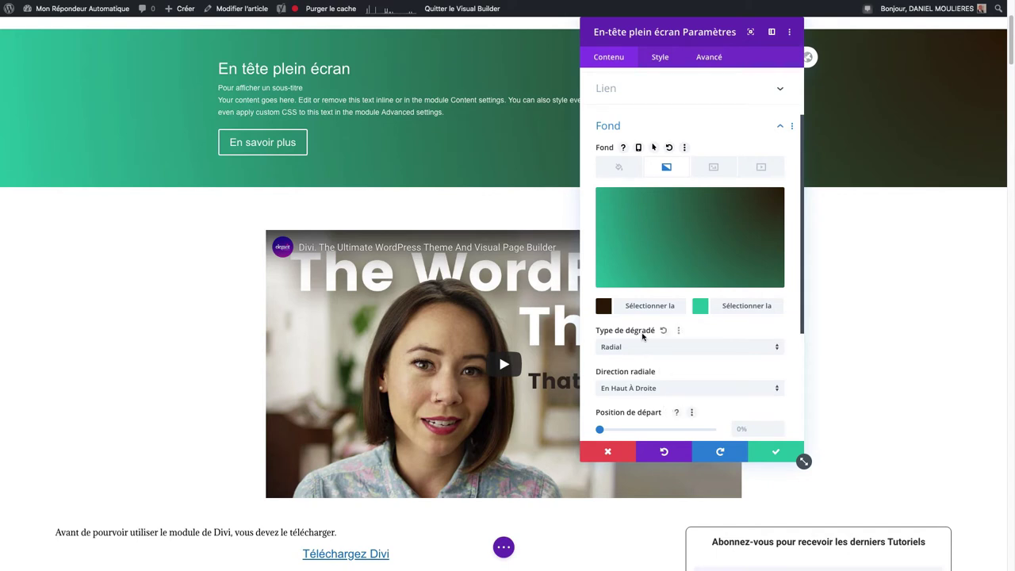
click(754, 204)
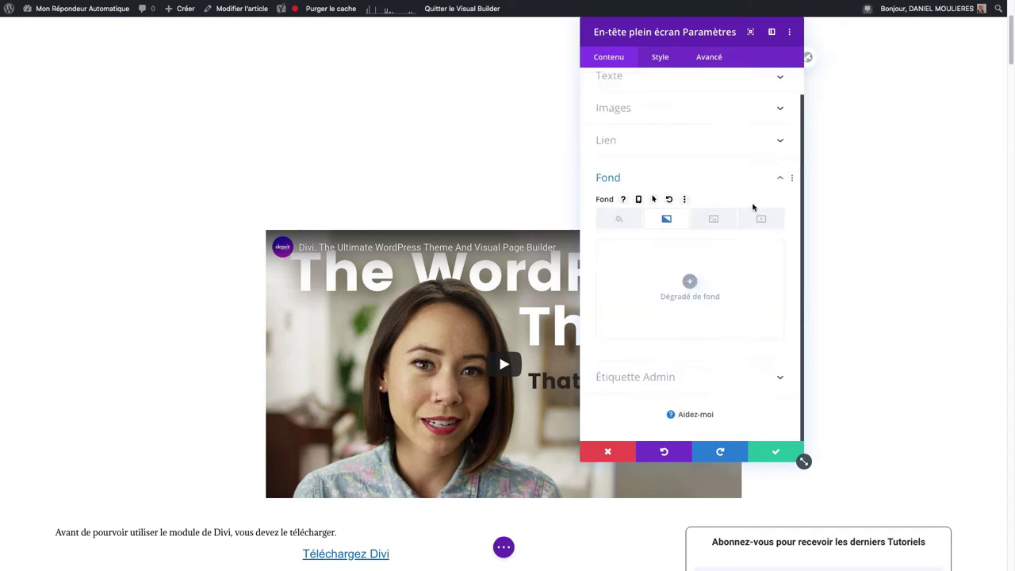
- Try encounter-3335584_1920.jpg from the media library as the header's background image, and remove it
click(714, 219)
scroll(796, 297, down, 2)
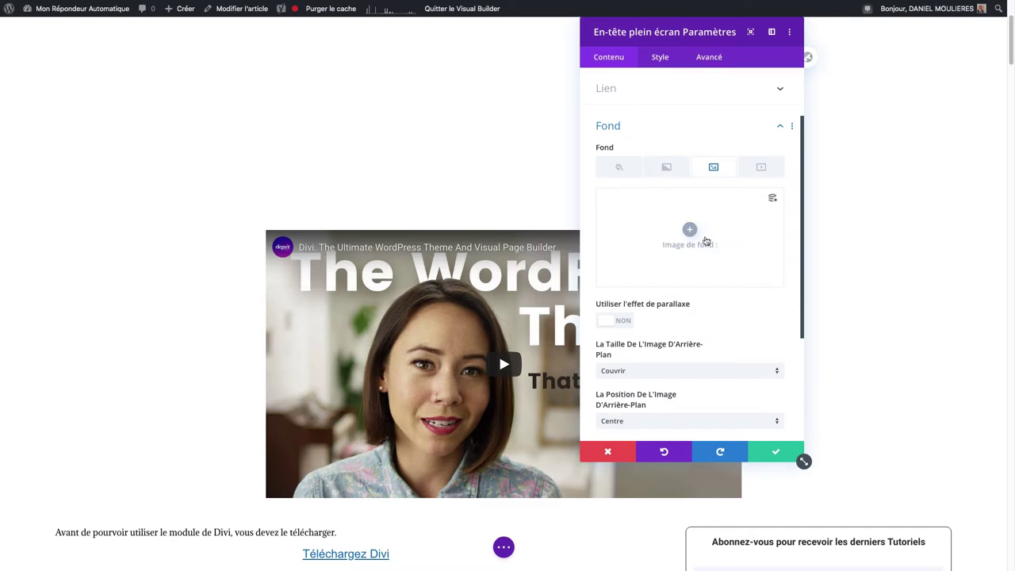
click(689, 229)
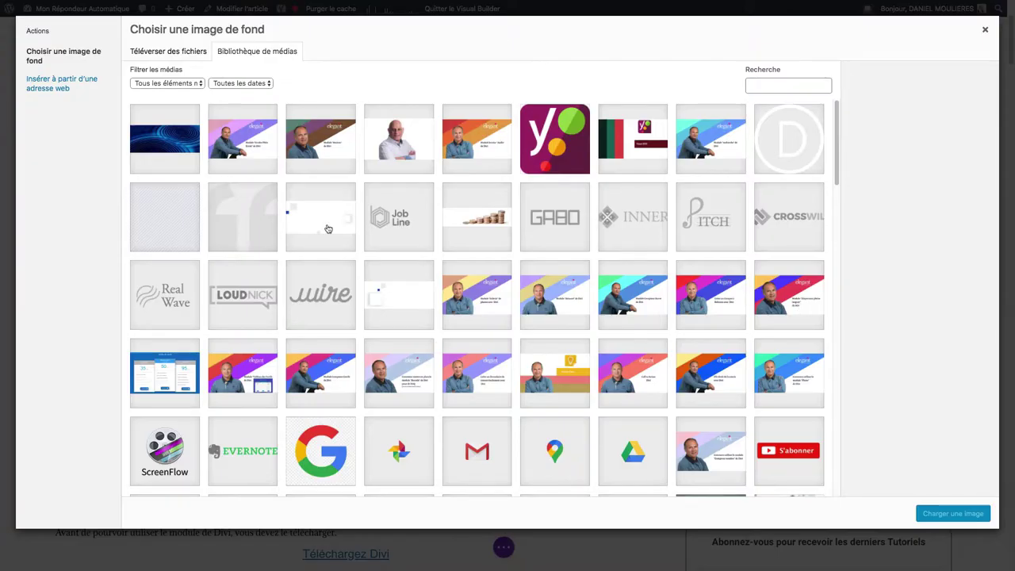
click(147, 141)
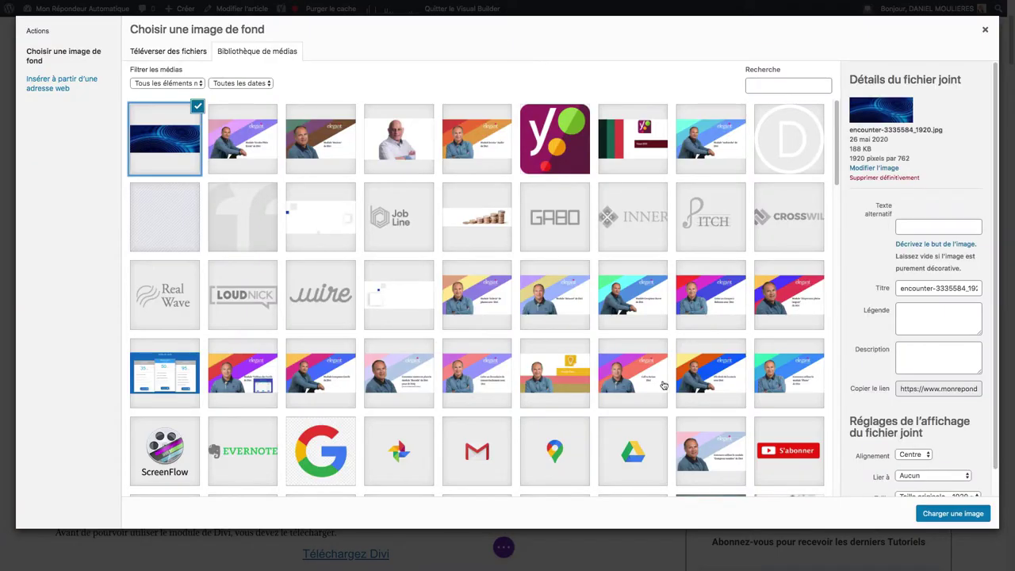
click(950, 512)
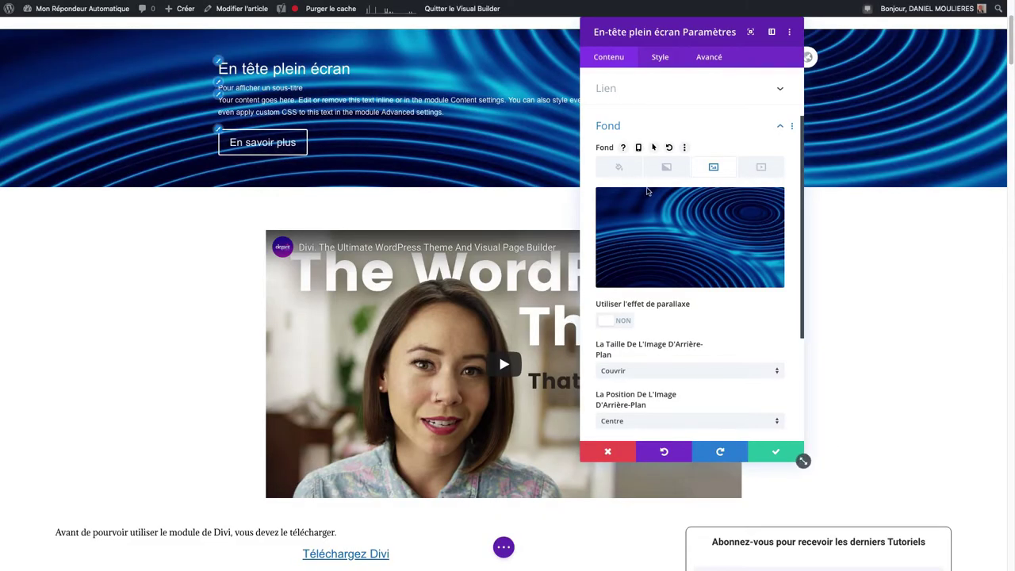
click(754, 205)
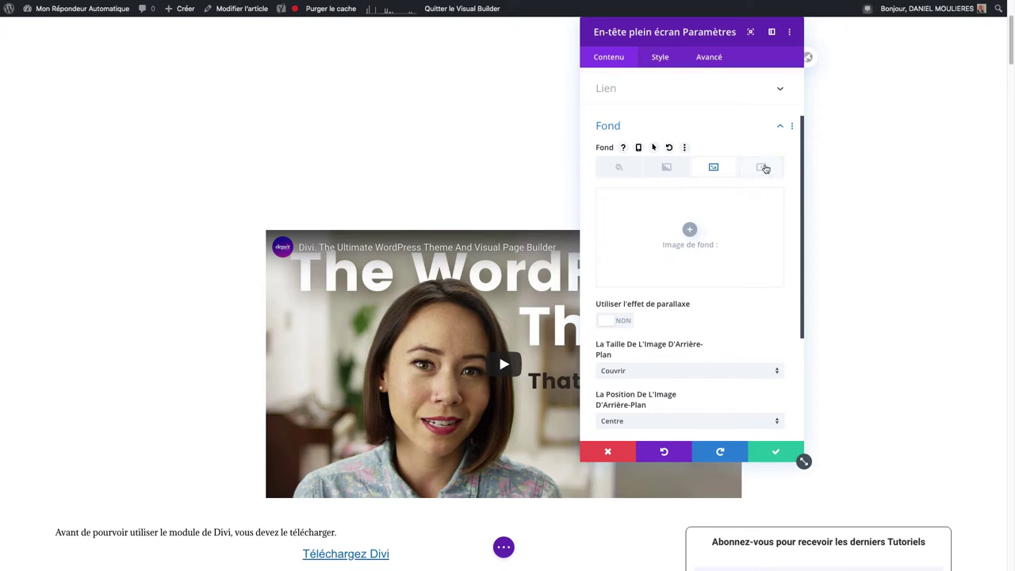
- Set Light-9514.mp4 from the media library as the header's MP4 background video, and save the module settings
click(763, 167)
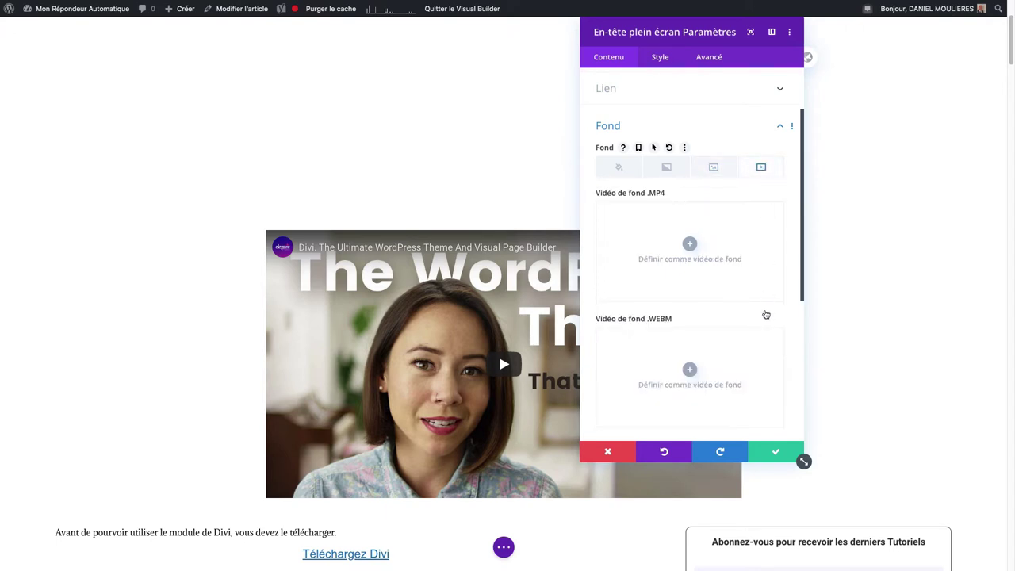
click(722, 296)
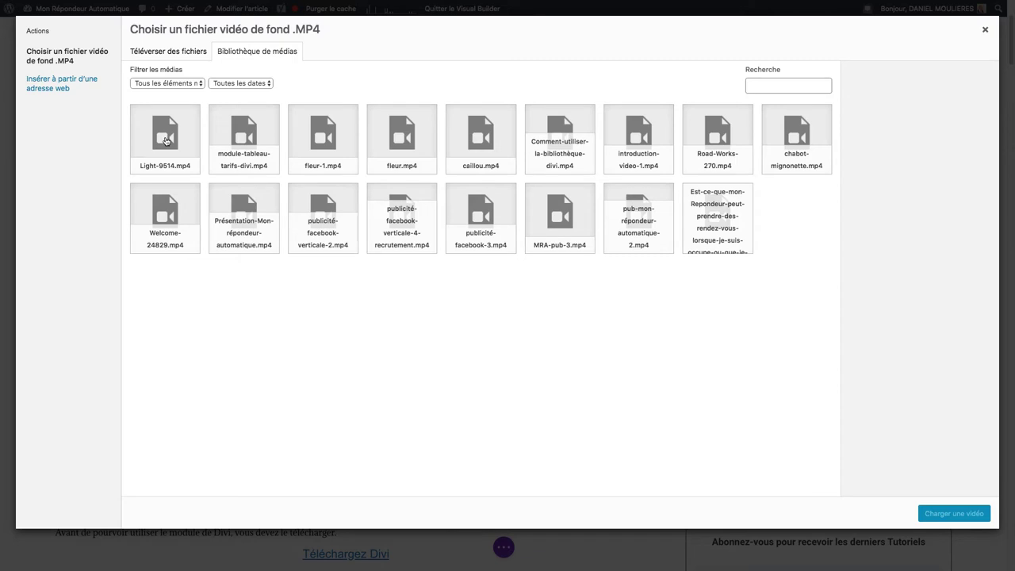
click(165, 141)
click(973, 513)
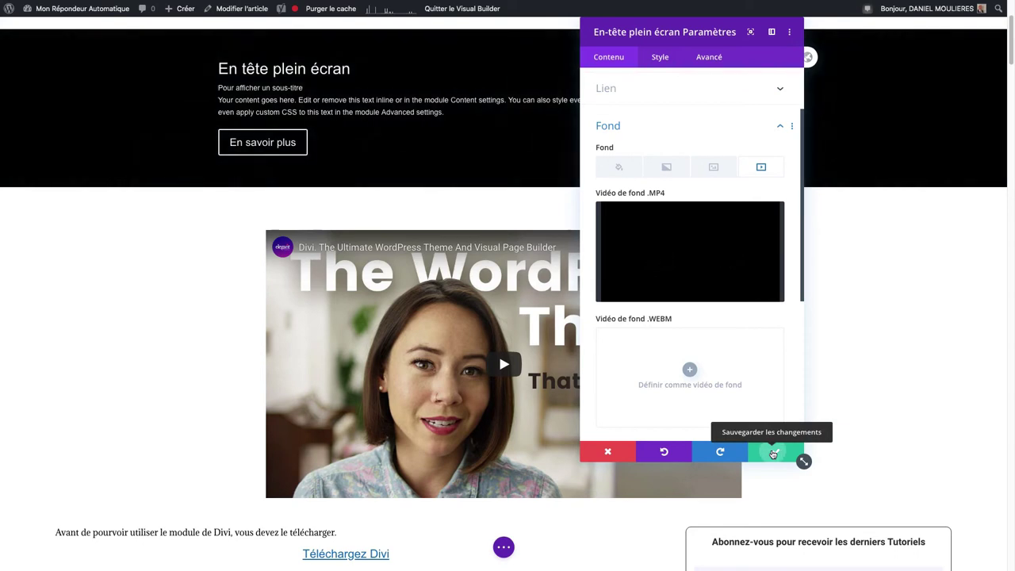
click(773, 454)
- Reopen the full-width header module's settings and open its Étiquette Admin section
mouse_move(484, 60)
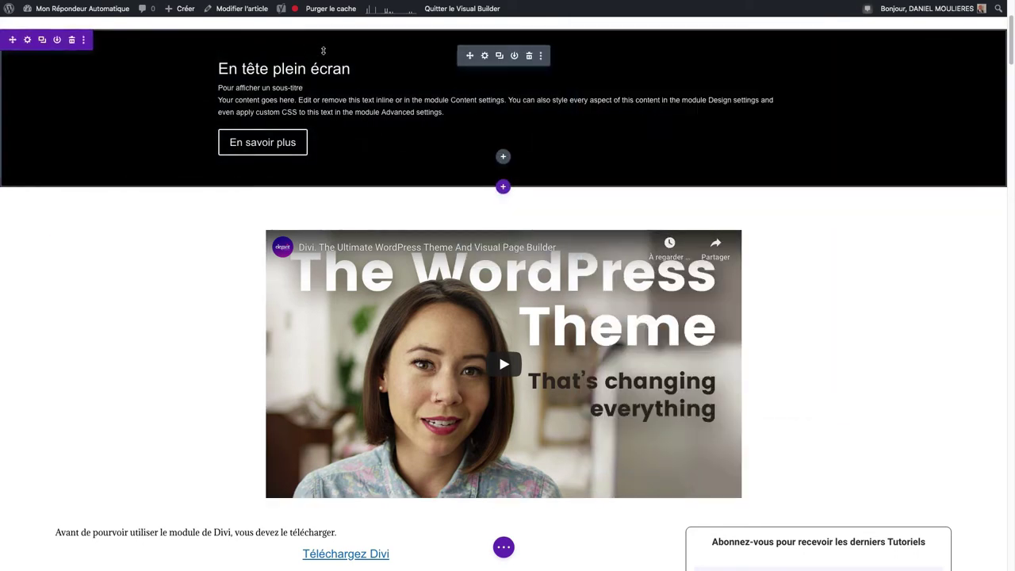
click(547, 172)
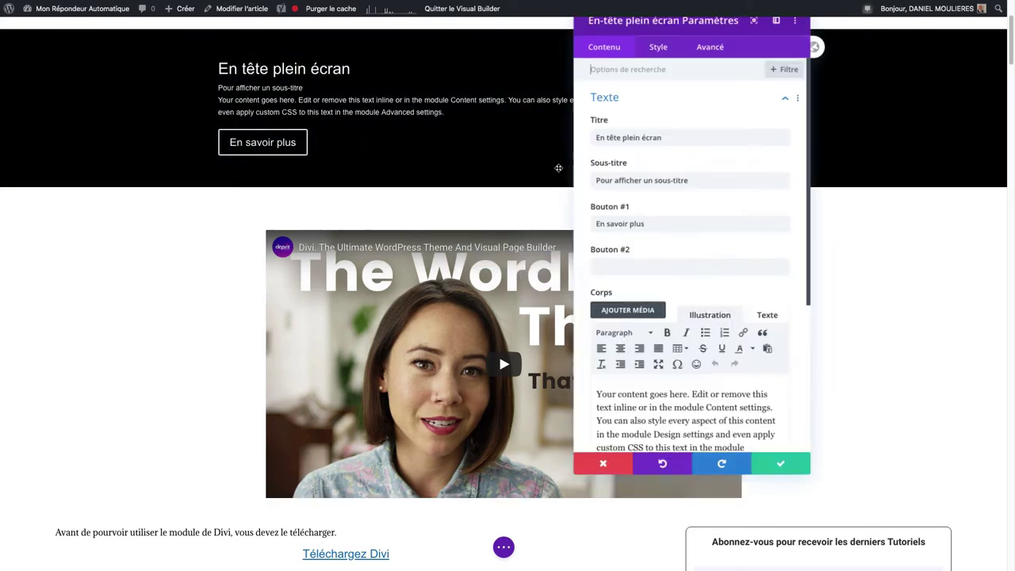
scroll(696, 308, down, 1)
scroll(696, 308, down, 3)
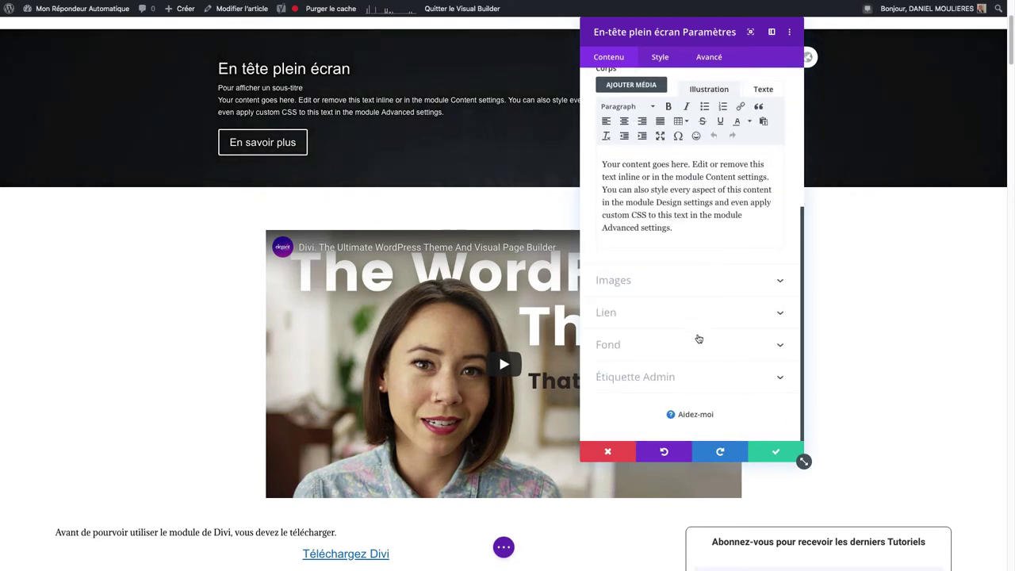
click(670, 379)
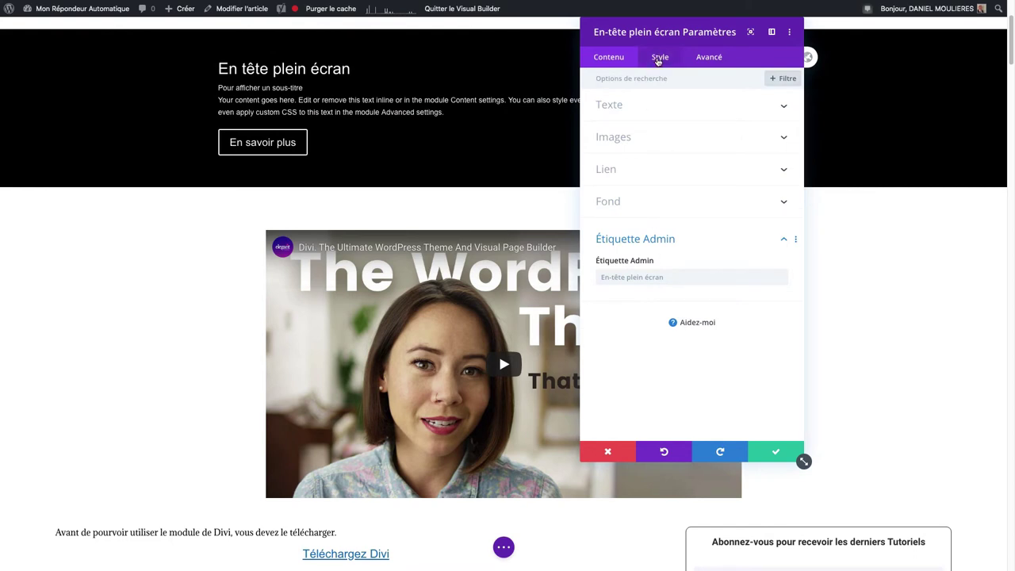
- Centre the header's text and logo alignment, and enable full-screen mode in the Modèle style settings
click(659, 58)
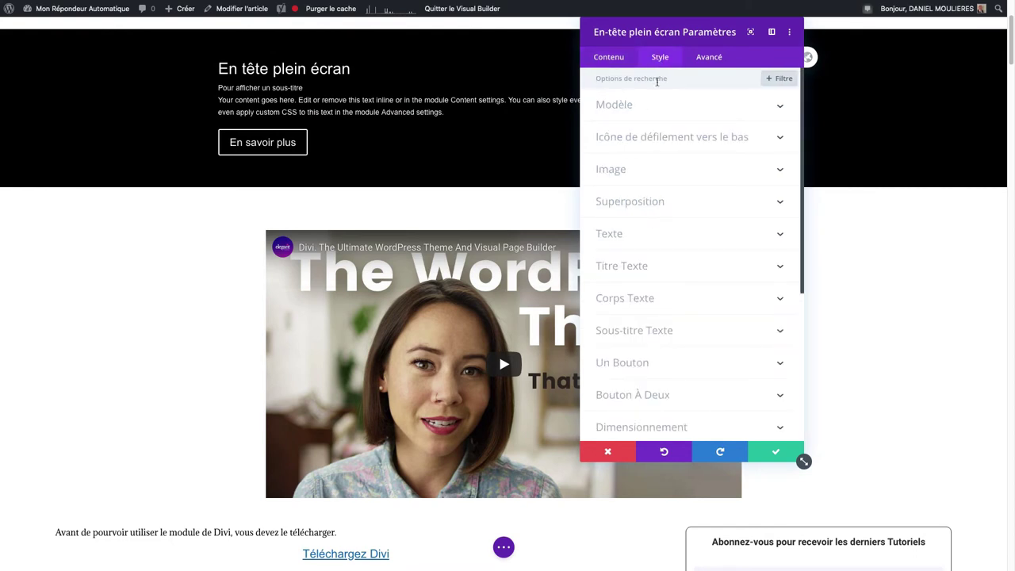
click(657, 111)
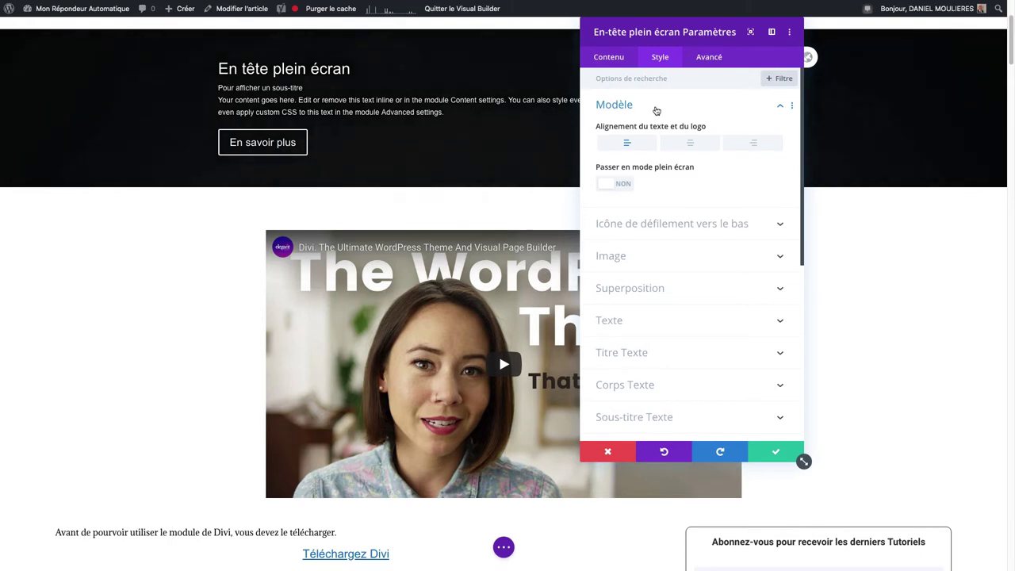
click(691, 144)
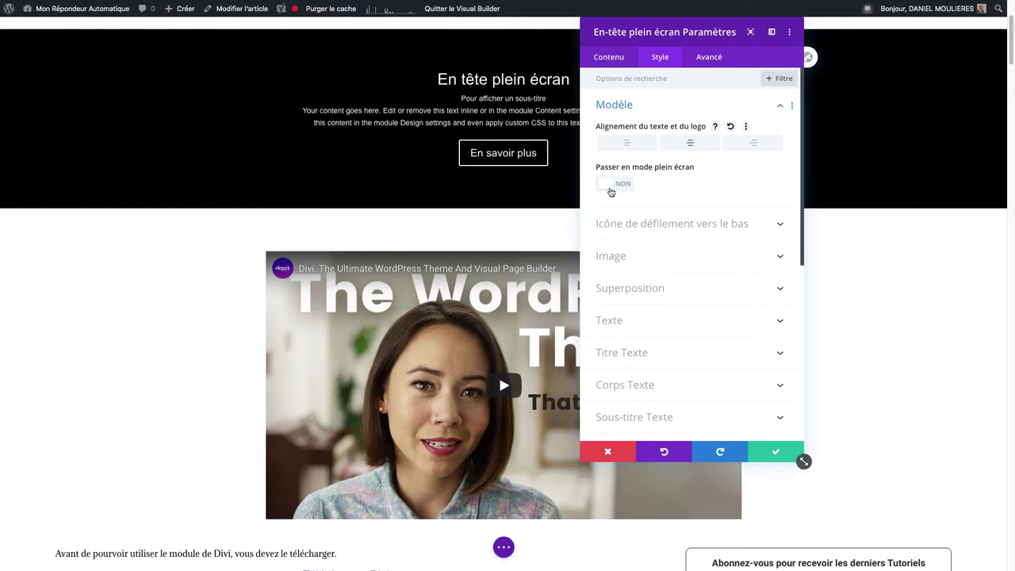
click(612, 187)
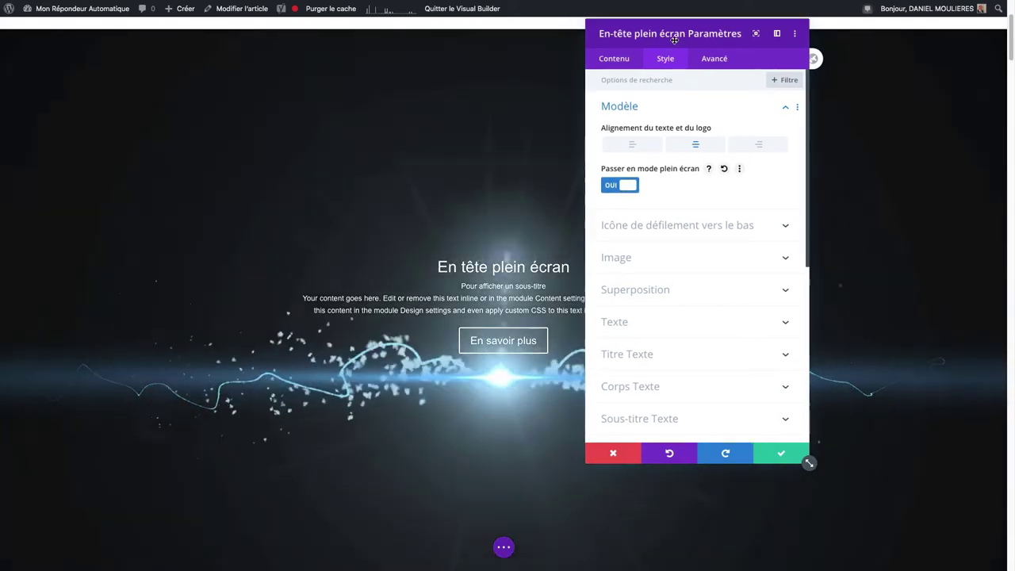
drag(659, 38, 708, 41)
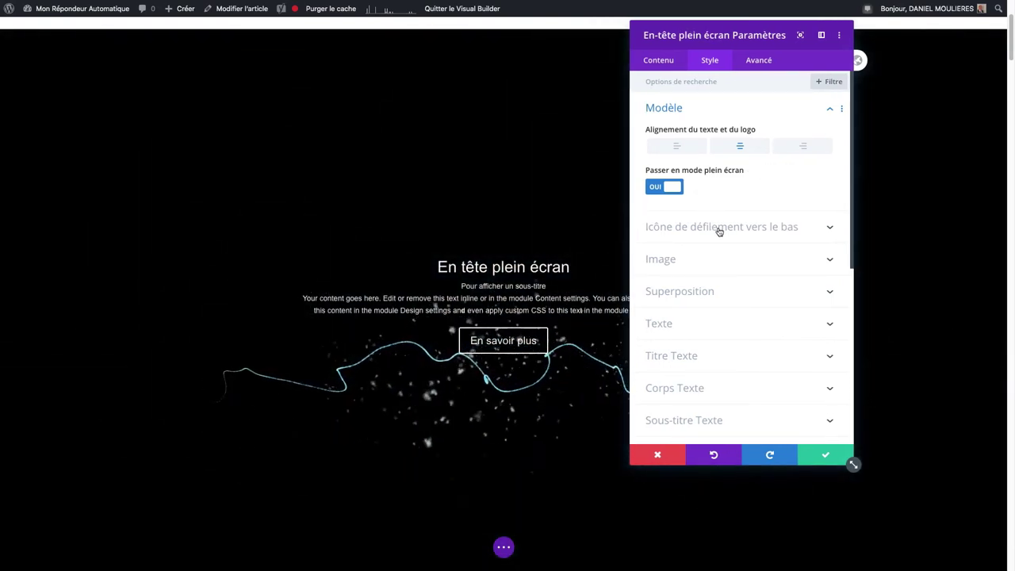
- Enable the scroll-down button for the header and check it on the page
click(718, 228)
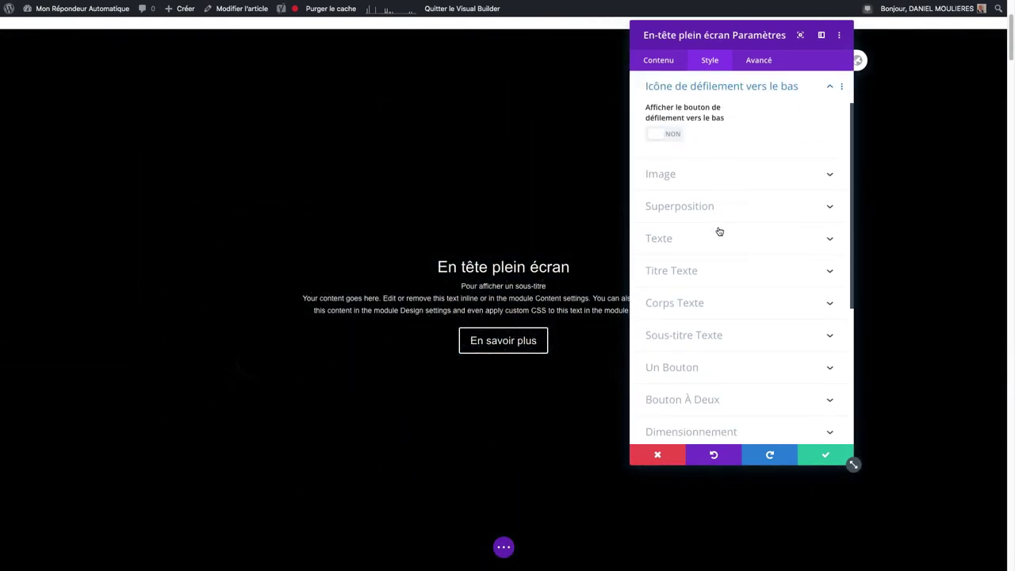
click(657, 134)
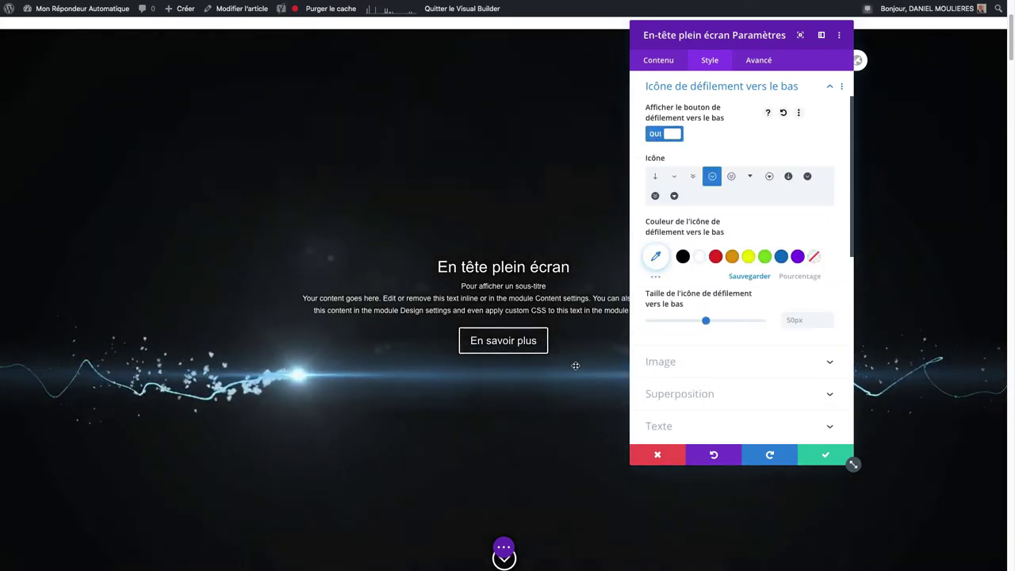
scroll(579, 379, down, 2)
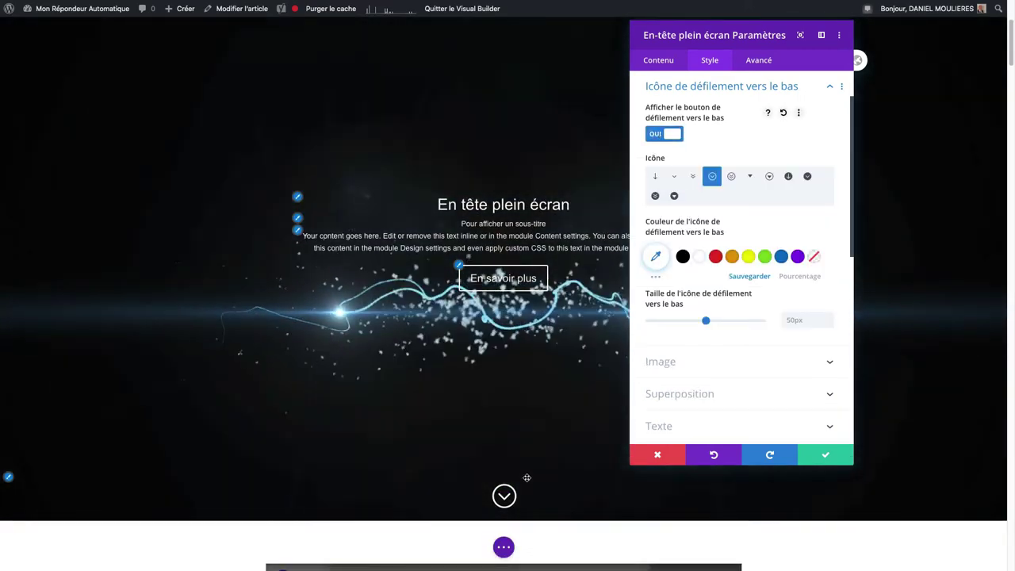
scroll(546, 437, up, 1)
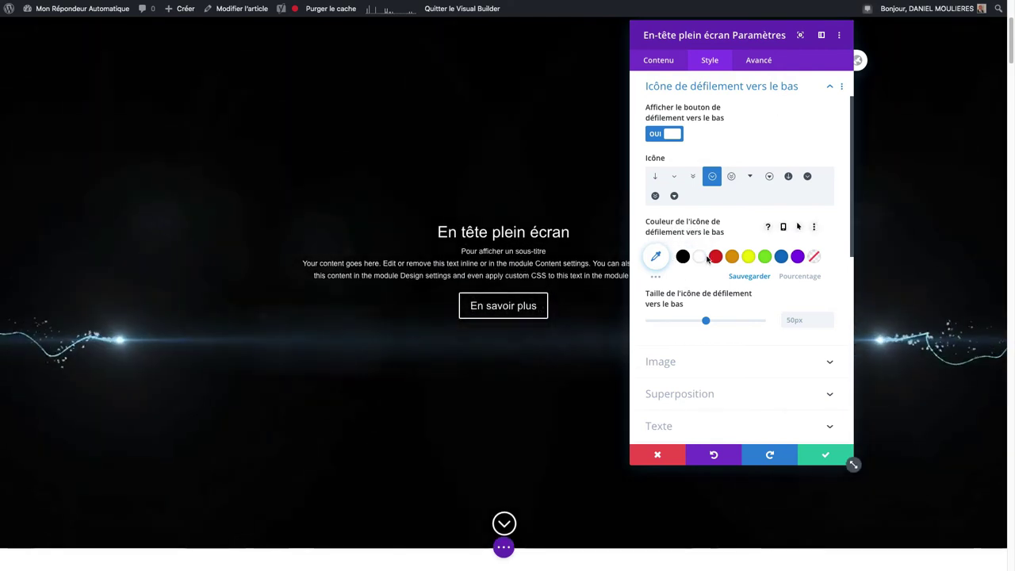
- Examine the header's image style options, from border and shadow to colour filters, opacity and blend mode
scroll(679, 306, down, 2)
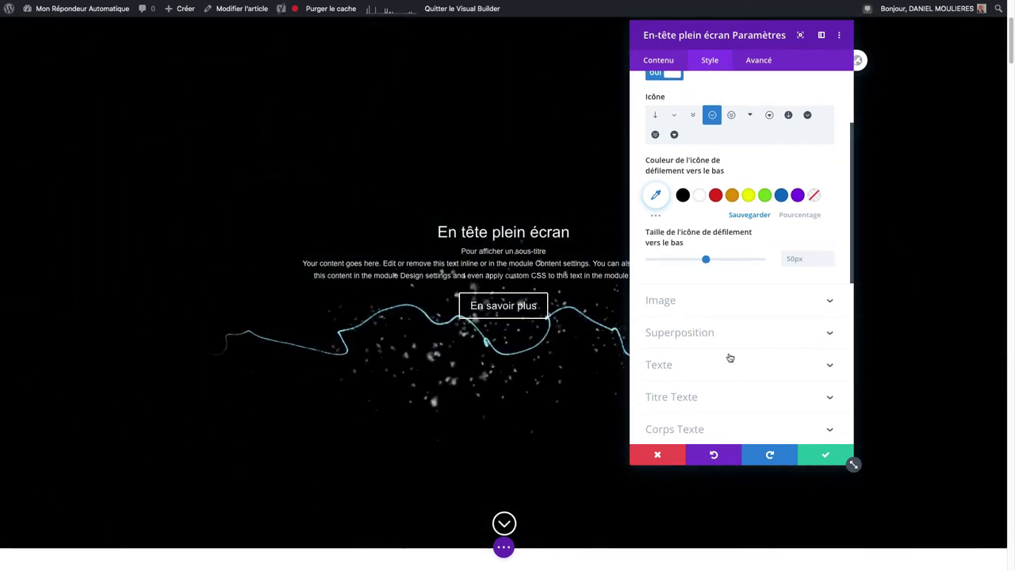
click(730, 357)
scroll(669, 353, down, 10)
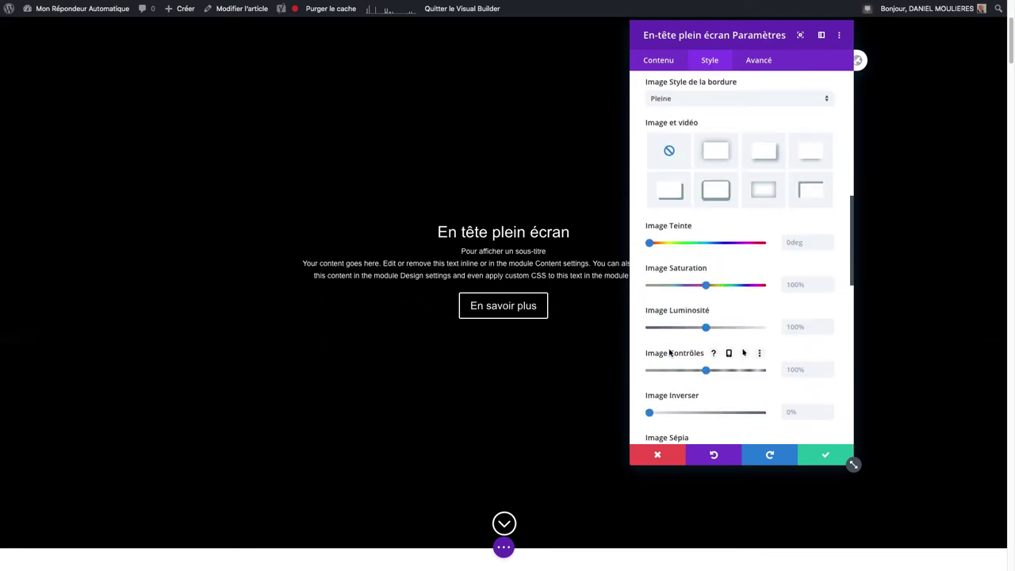
scroll(682, 333, down, 5)
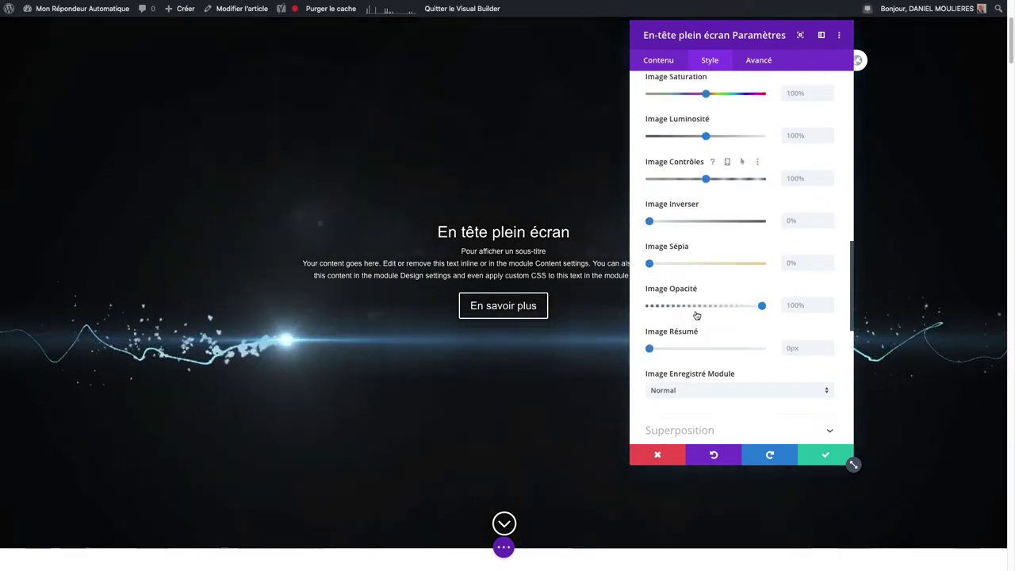
scroll(696, 315, down, 4)
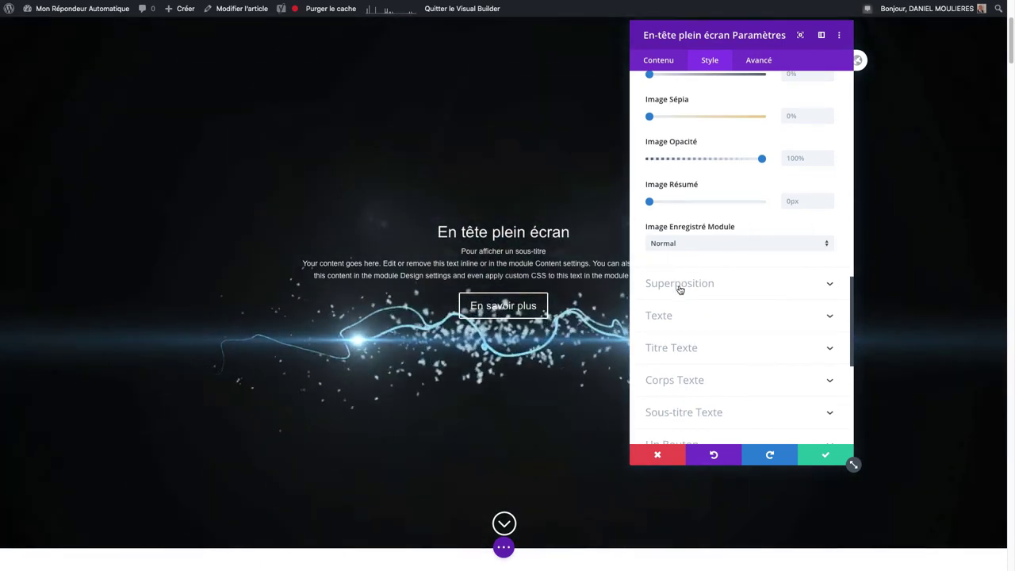
- Try the text colour "Foncé" for the header, and set it back to "Clair"
click(682, 316)
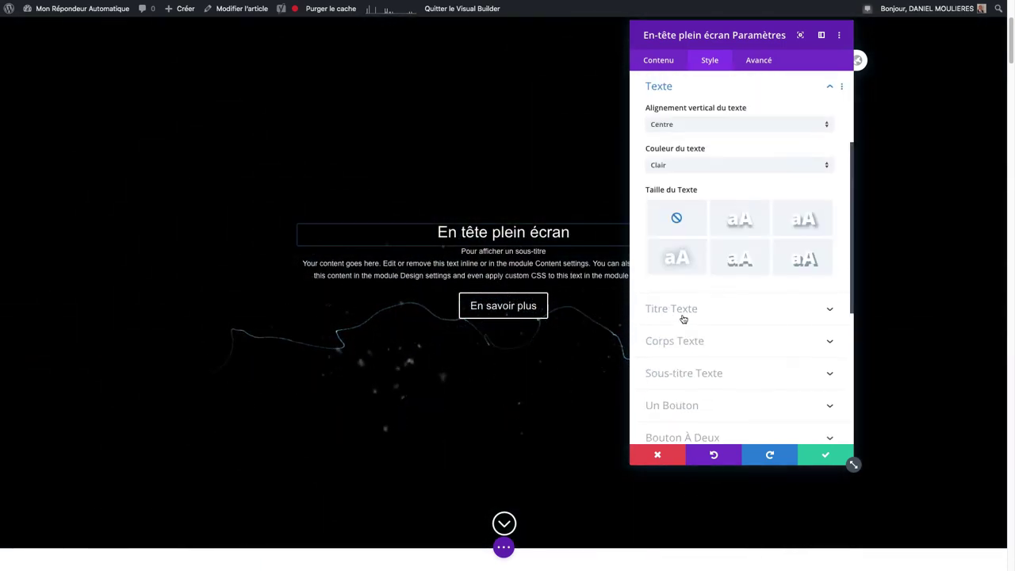
click(674, 168)
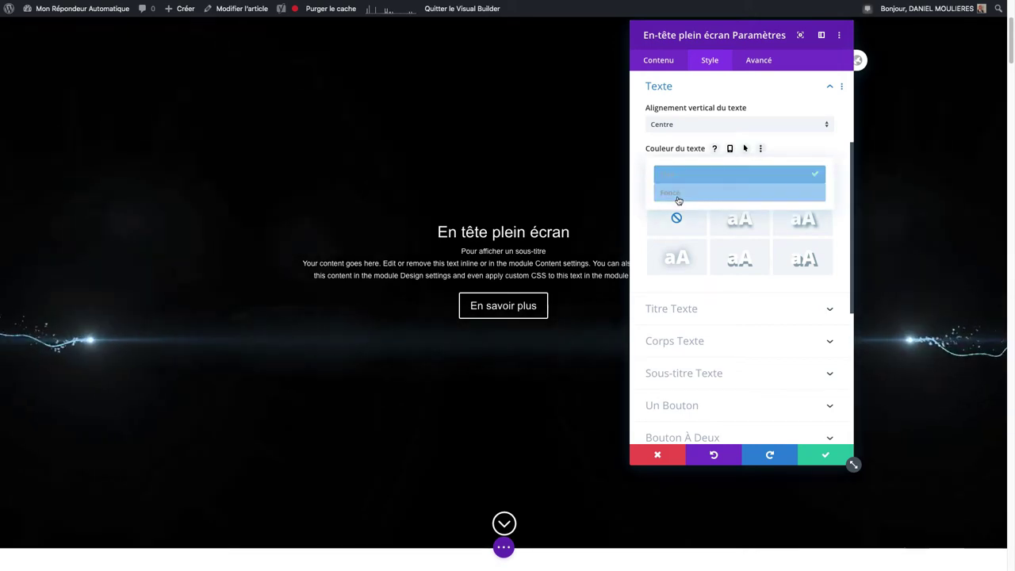
click(678, 193)
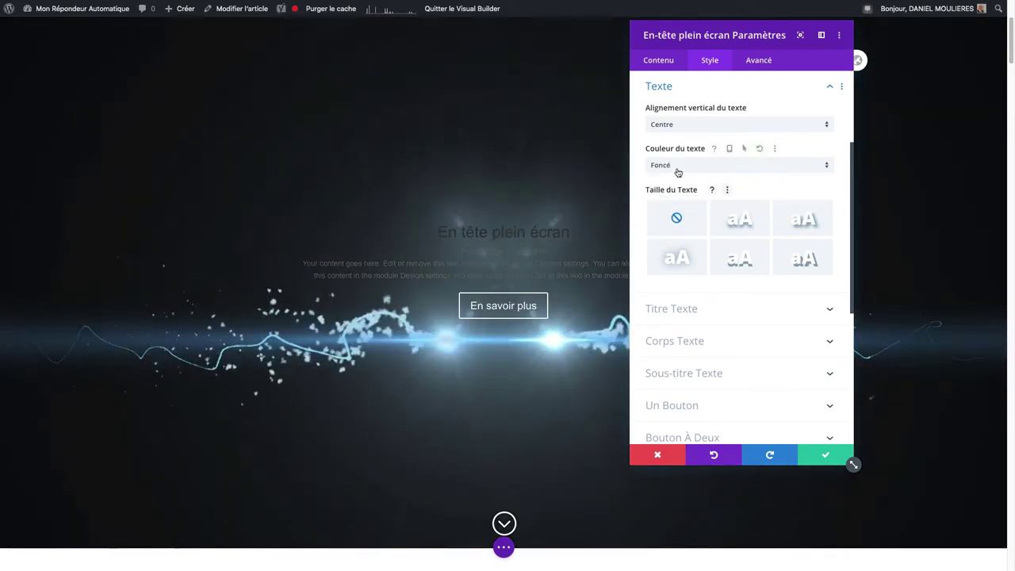
click(675, 172)
click(673, 175)
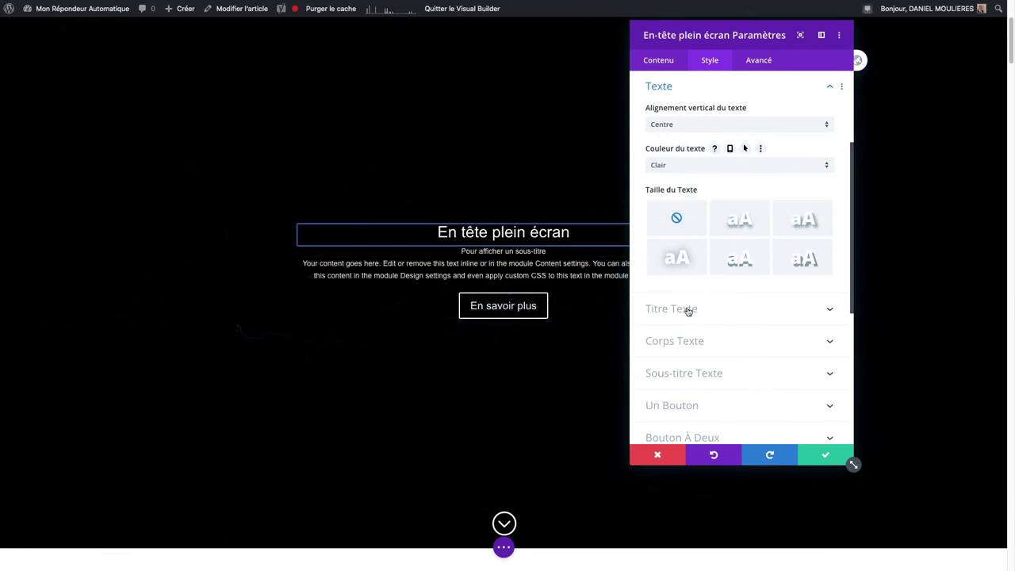
- Set the header title's text size to 41px and its font to Oswald
click(687, 311)
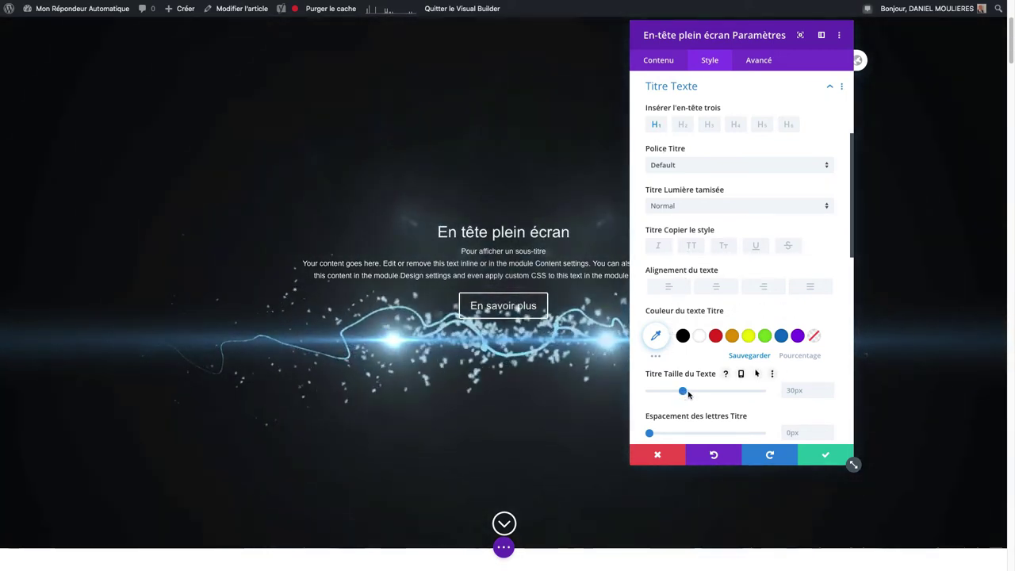
drag(688, 394, 695, 394)
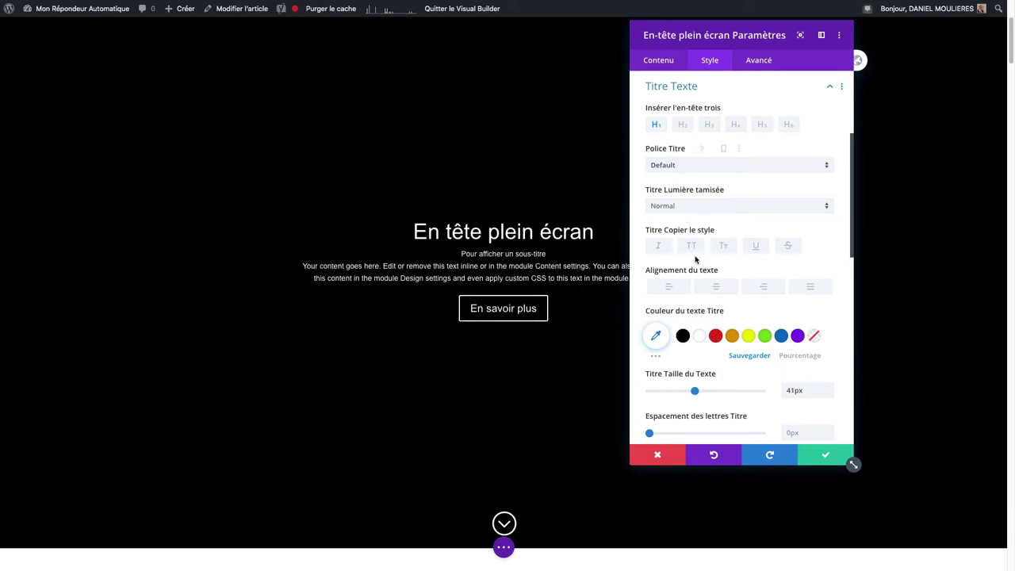
scroll(695, 259, down, 1)
scroll(695, 259, down, 2)
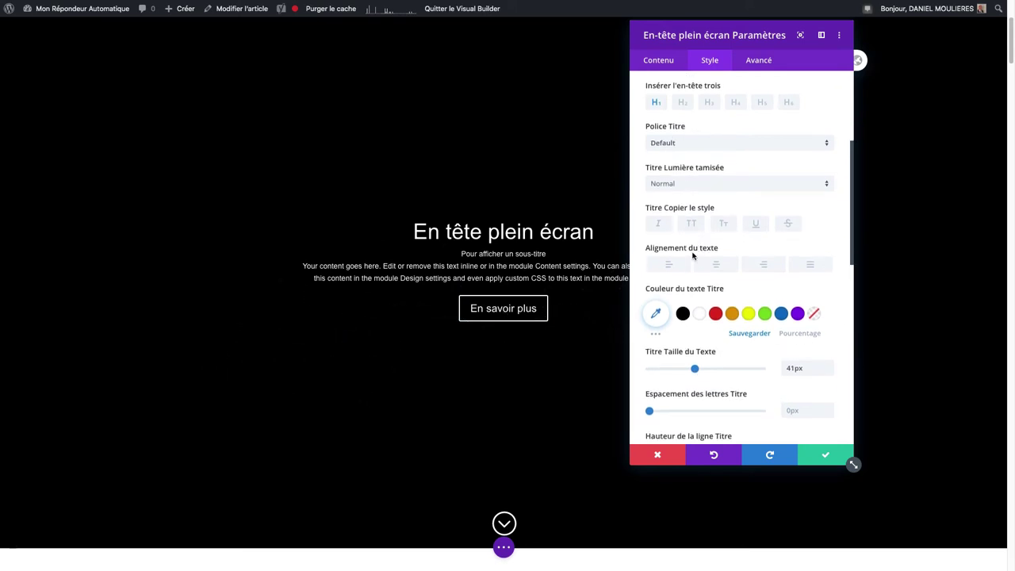
click(662, 143)
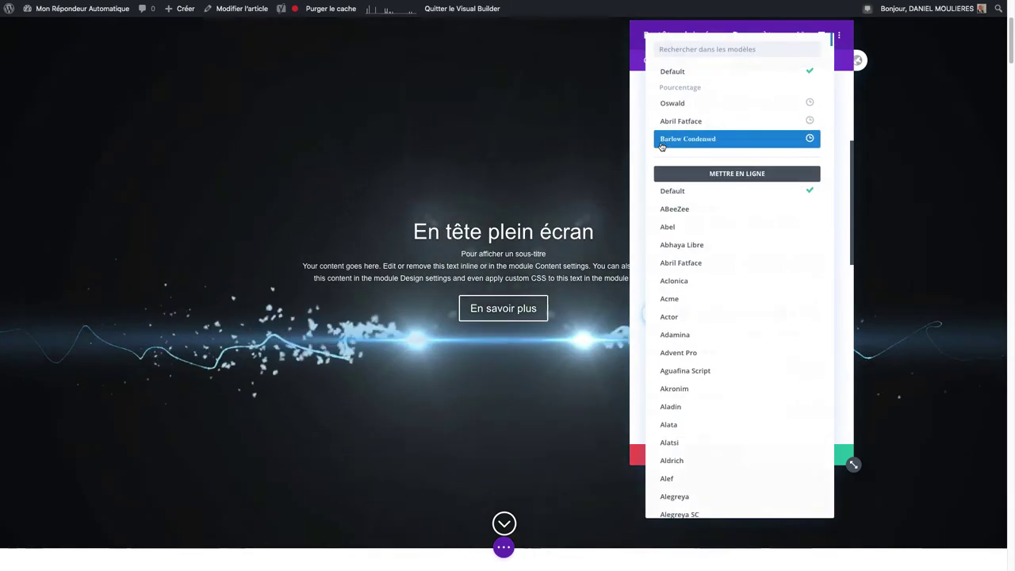
click(670, 103)
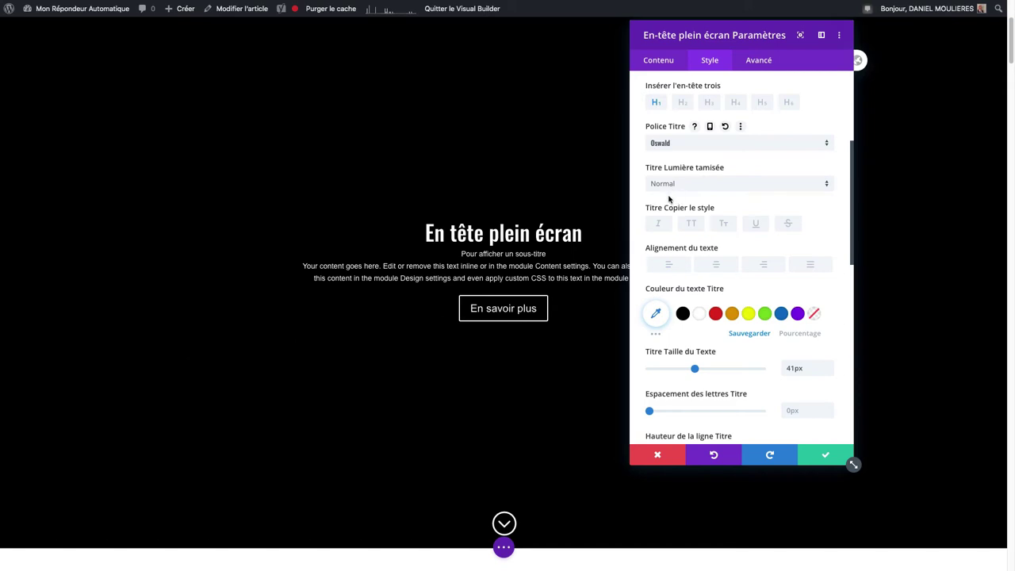
- Set the header title's line height to 2.5em
scroll(668, 199, down, 3)
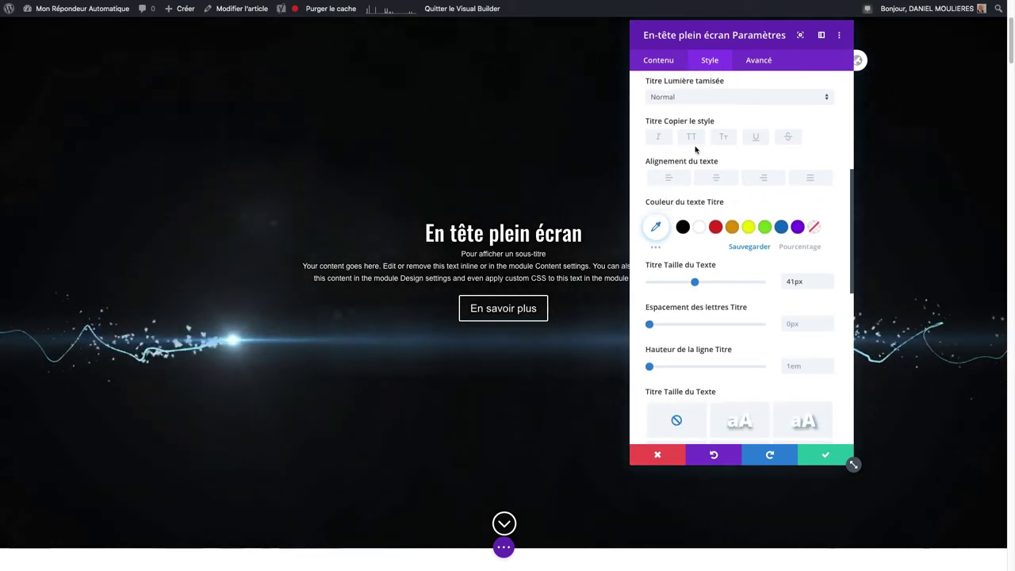
scroll(719, 279, down, 1)
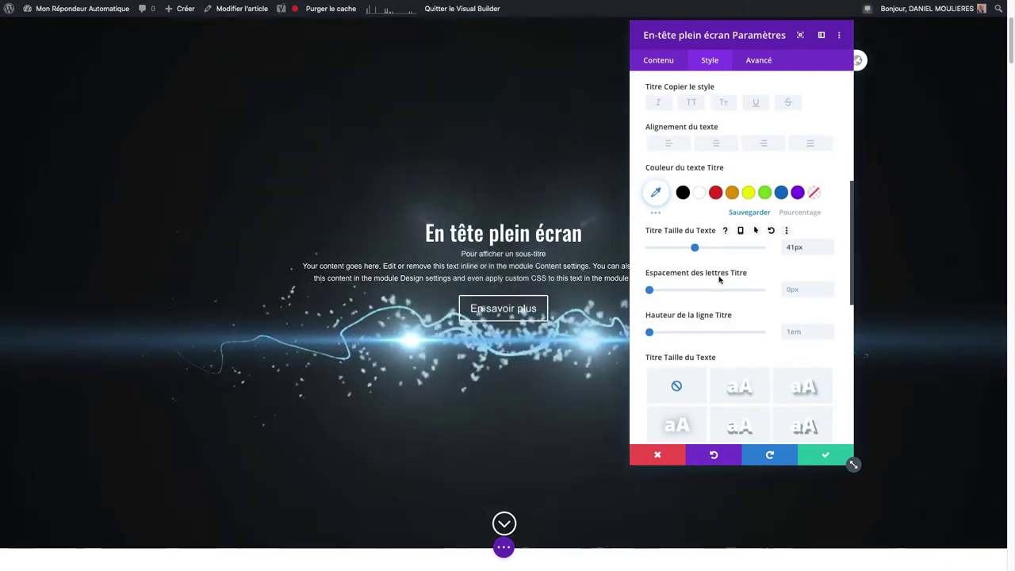
scroll(706, 190, down, 1)
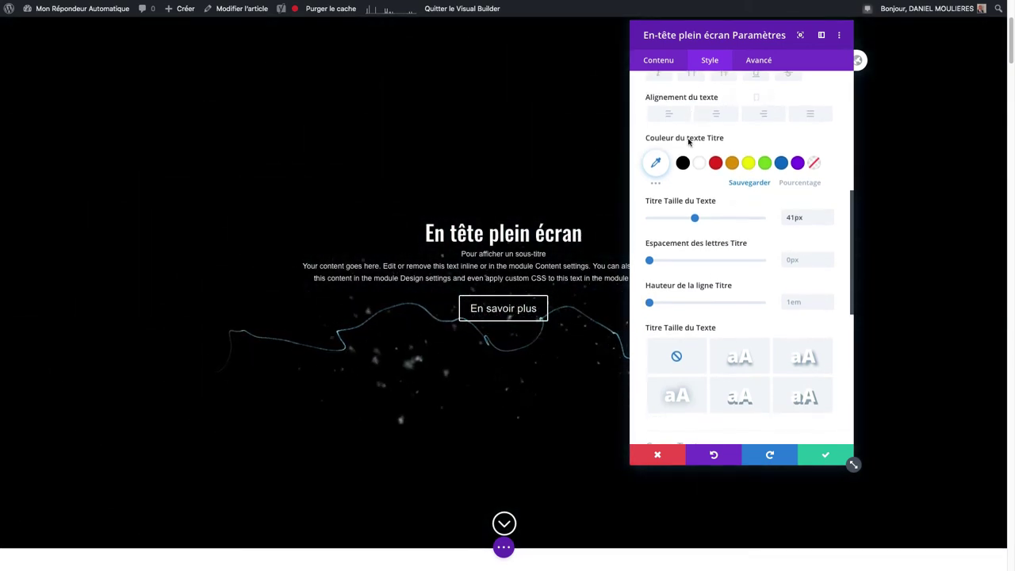
scroll(689, 141, down, 2)
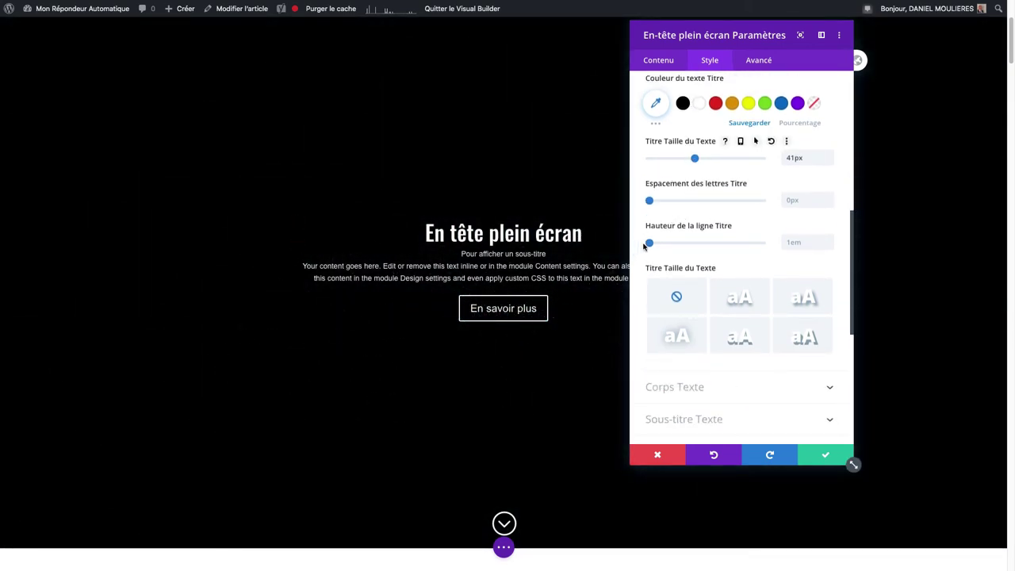
drag(650, 243, 732, 243)
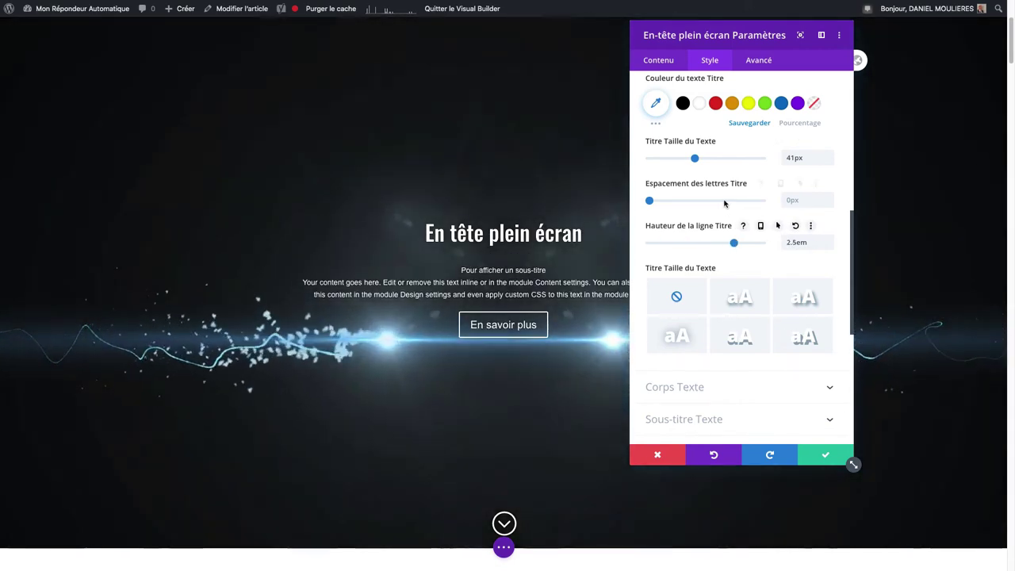
- Examine the header's body text options for font, colour, size, spacing, line height and shadow
scroll(723, 206, down, 5)
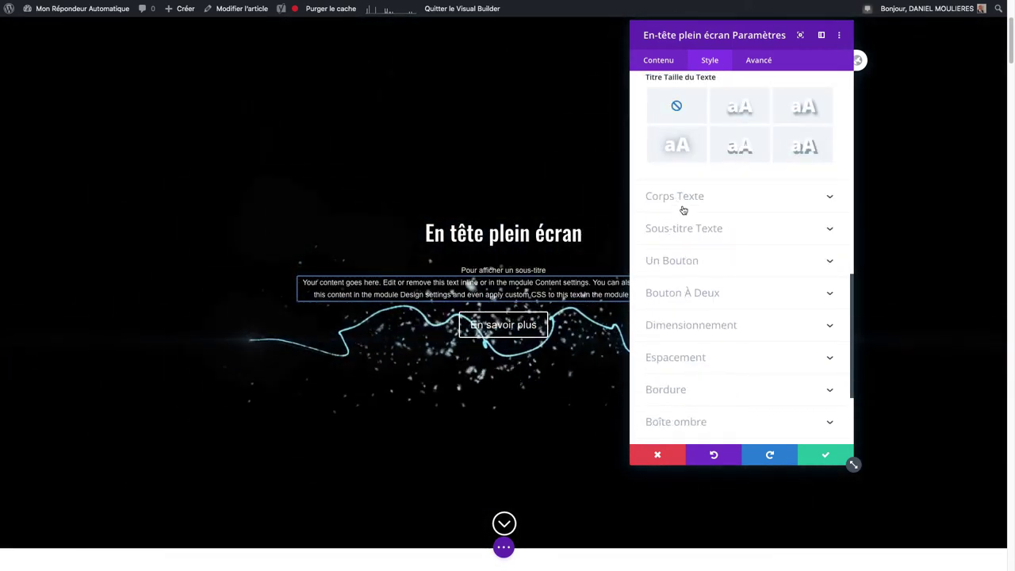
click(680, 207)
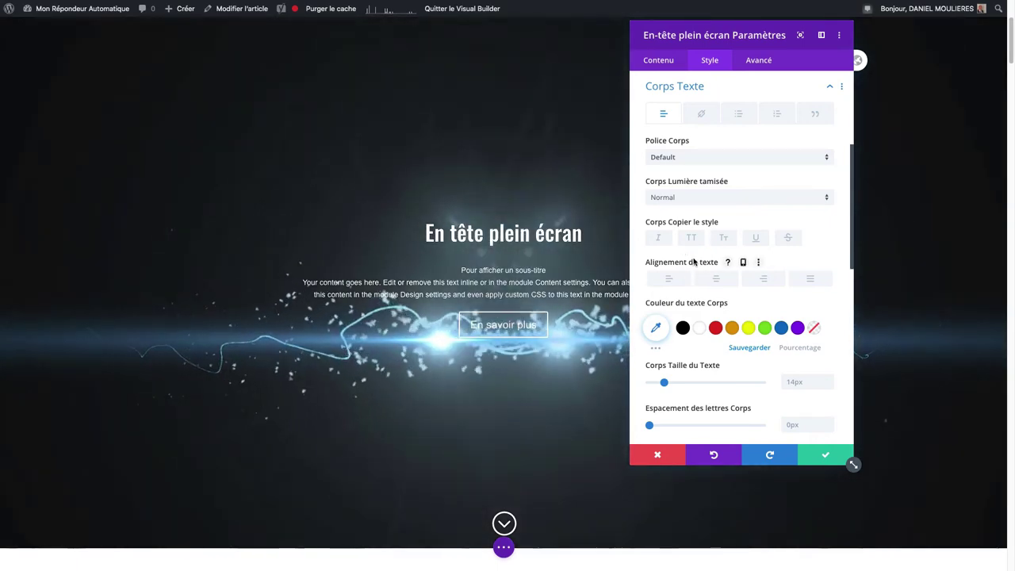
scroll(694, 261, down, 3)
scroll(694, 261, down, 1)
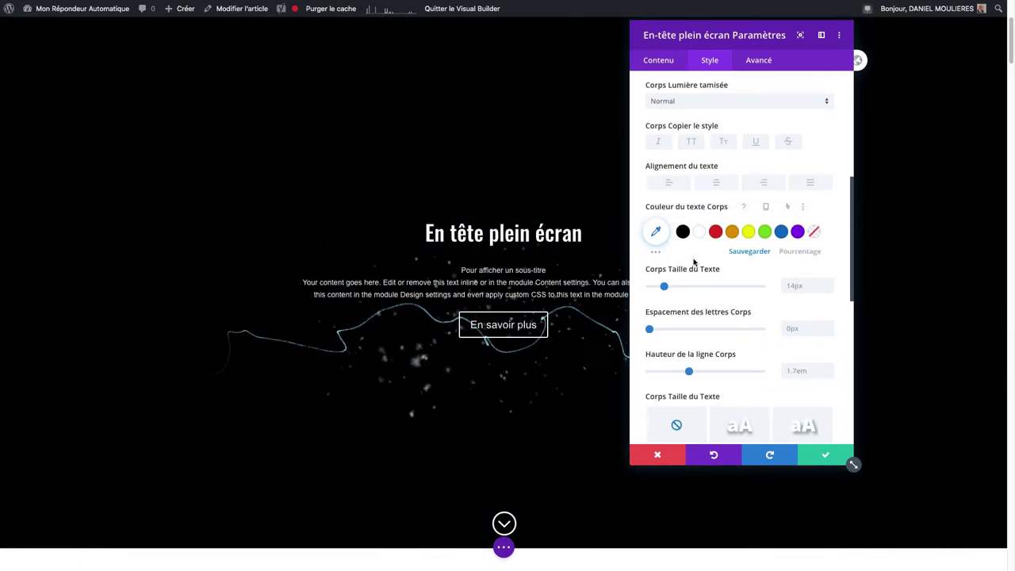
scroll(693, 262, down, 2)
scroll(694, 262, down, 3)
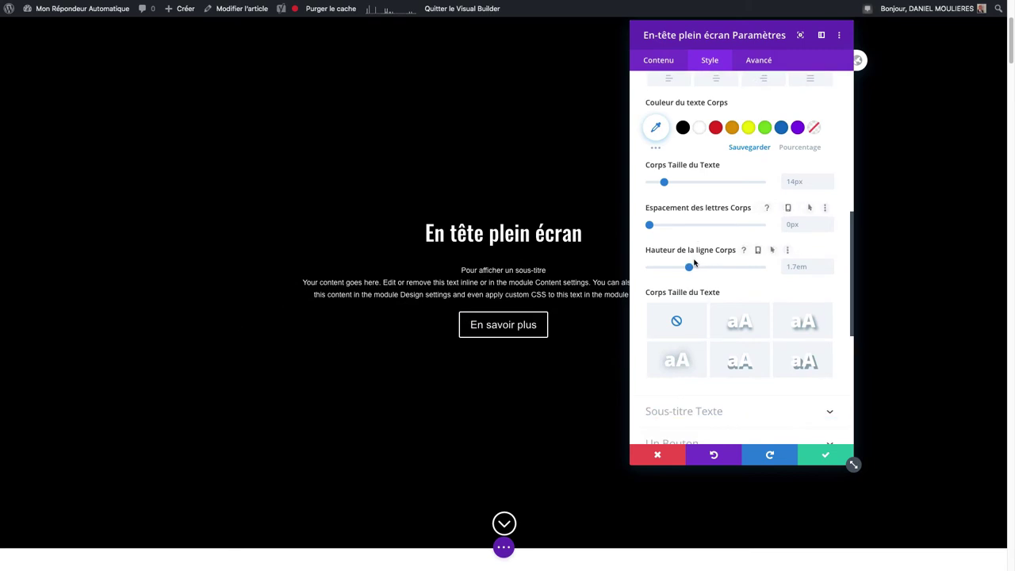
- Set the header subtitle's text size to 20px
click(728, 335)
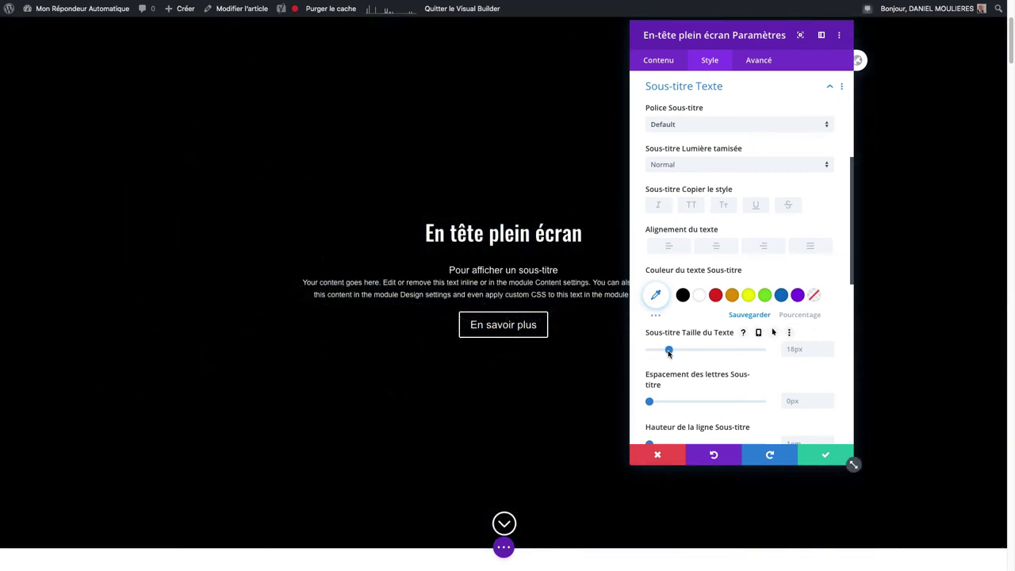
scroll(694, 356, down, 5)
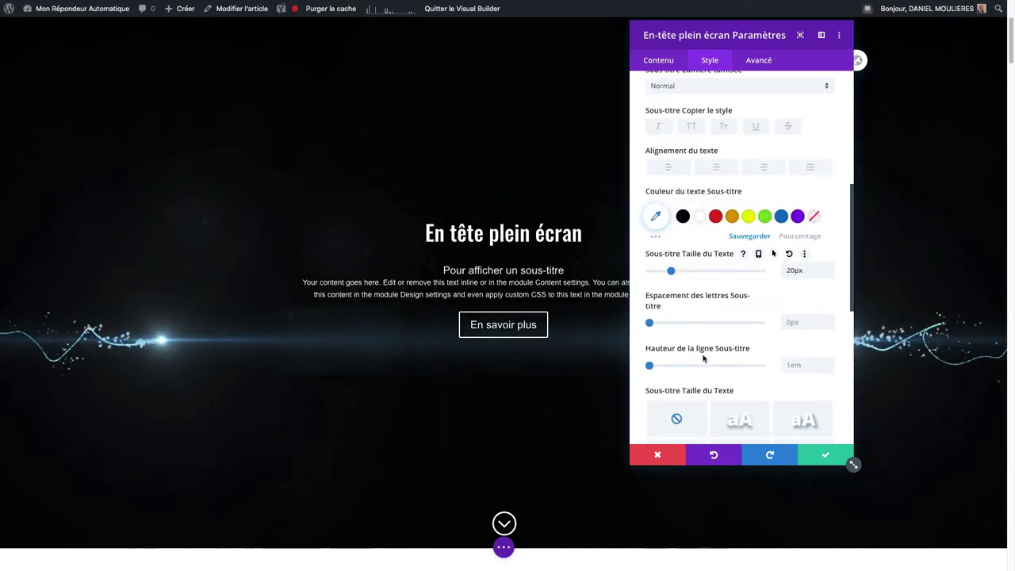
- Enable custom styles for the first header button, with white text and a red #e02b20 background
click(680, 341)
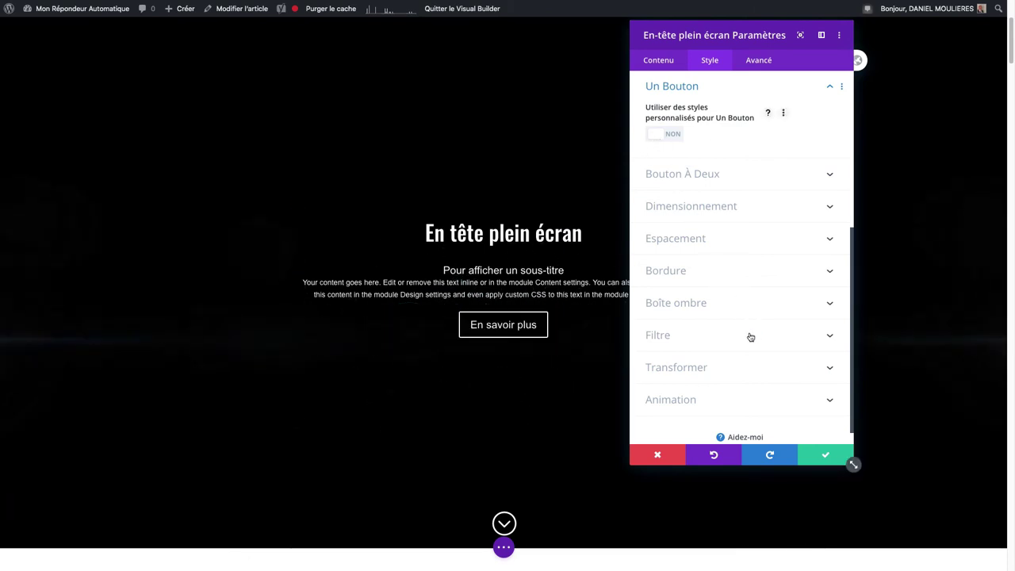
click(658, 134)
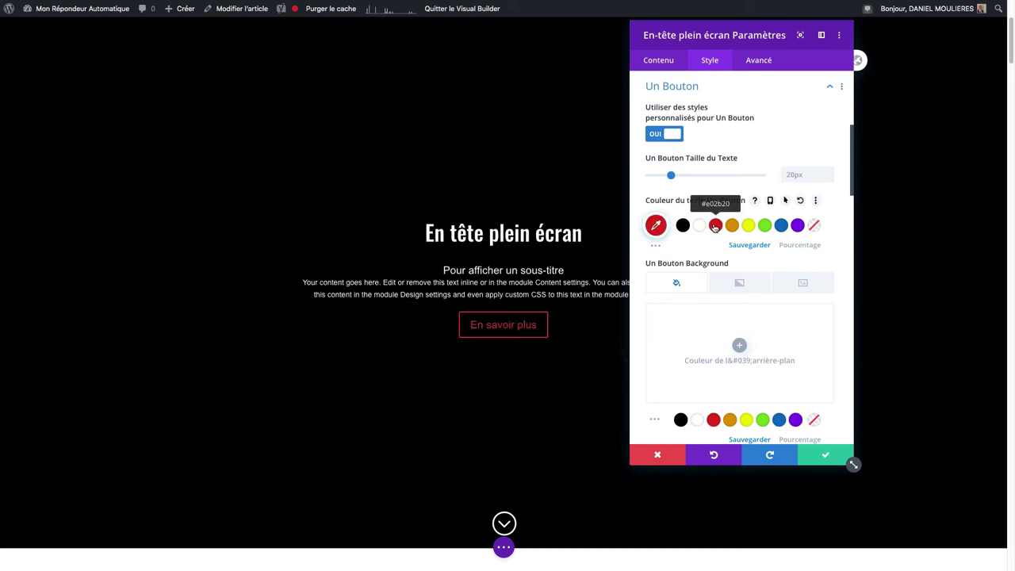
click(700, 229)
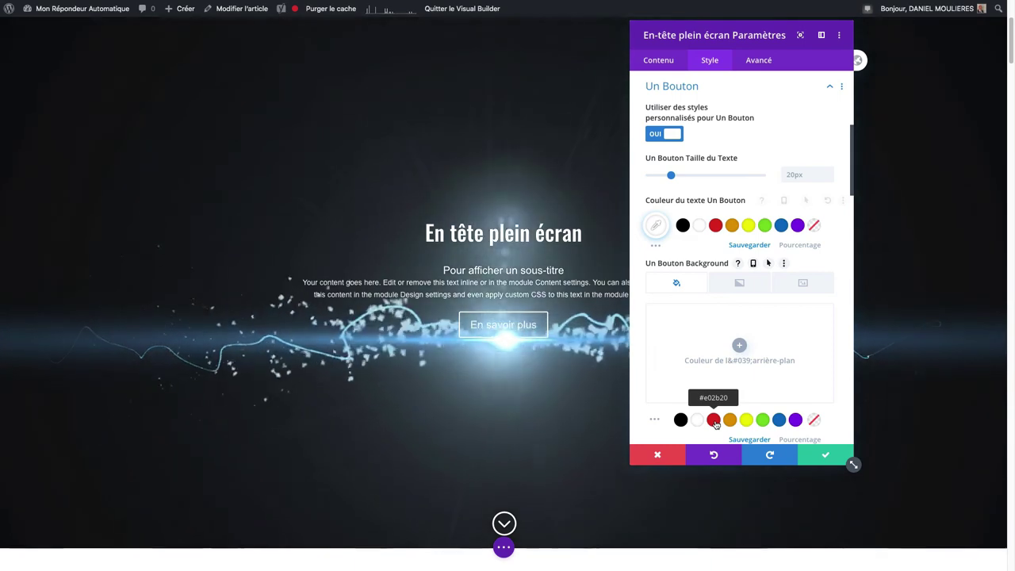
click(714, 421)
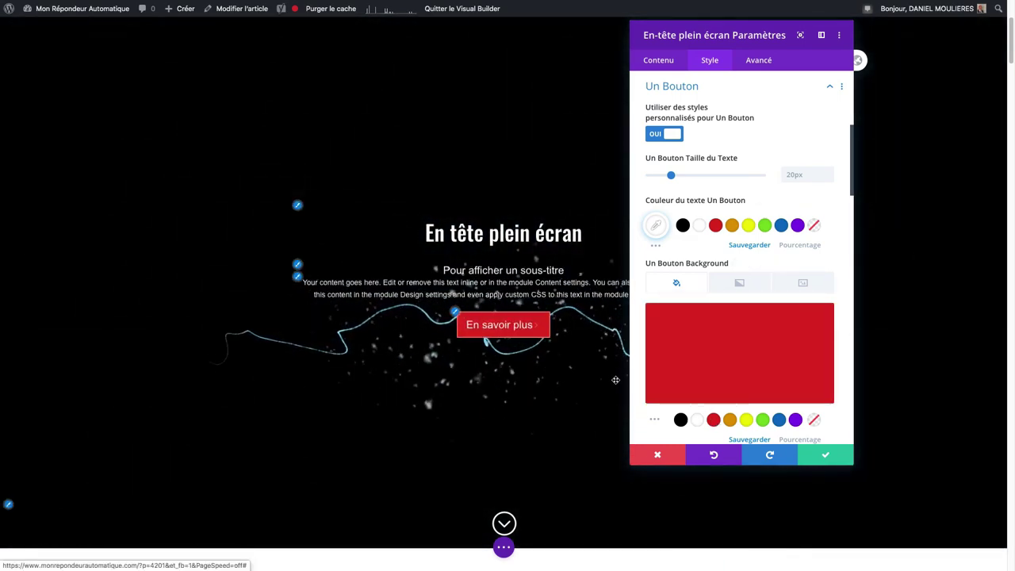
- Set the first button's border width to 4px and its border radius to 14px
scroll(695, 371, down, 3)
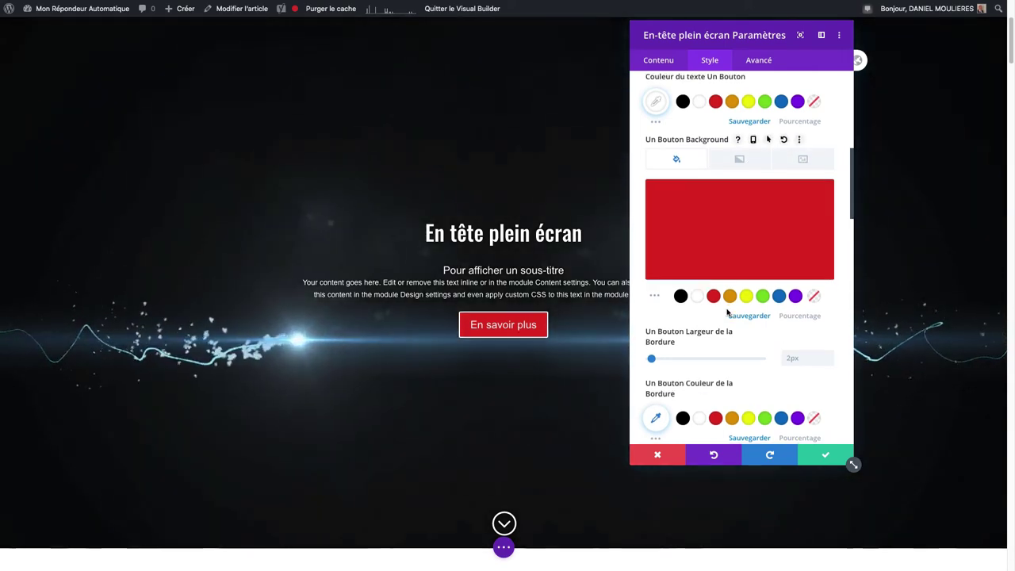
scroll(727, 314, down, 2)
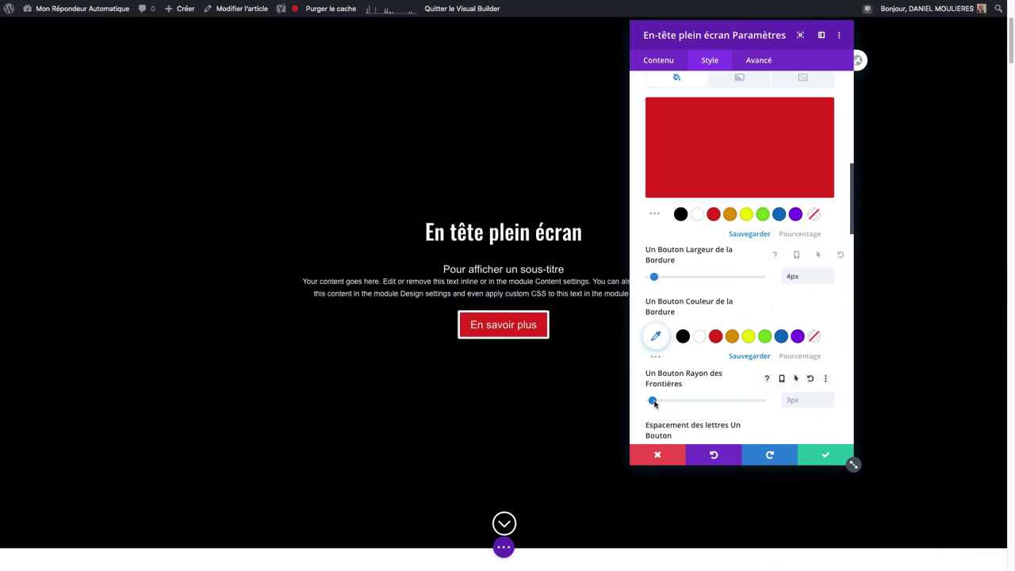
drag(656, 403, 666, 401)
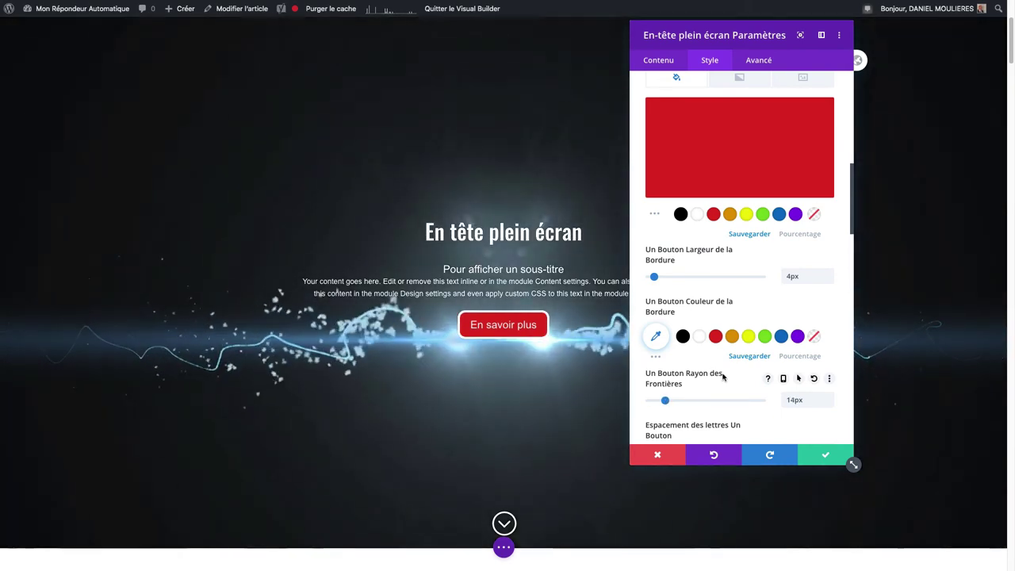
- Examine the first button's font, icon, icon colour, icon placement and text shadow options
scroll(722, 376, down, 5)
scroll(722, 375, down, 2)
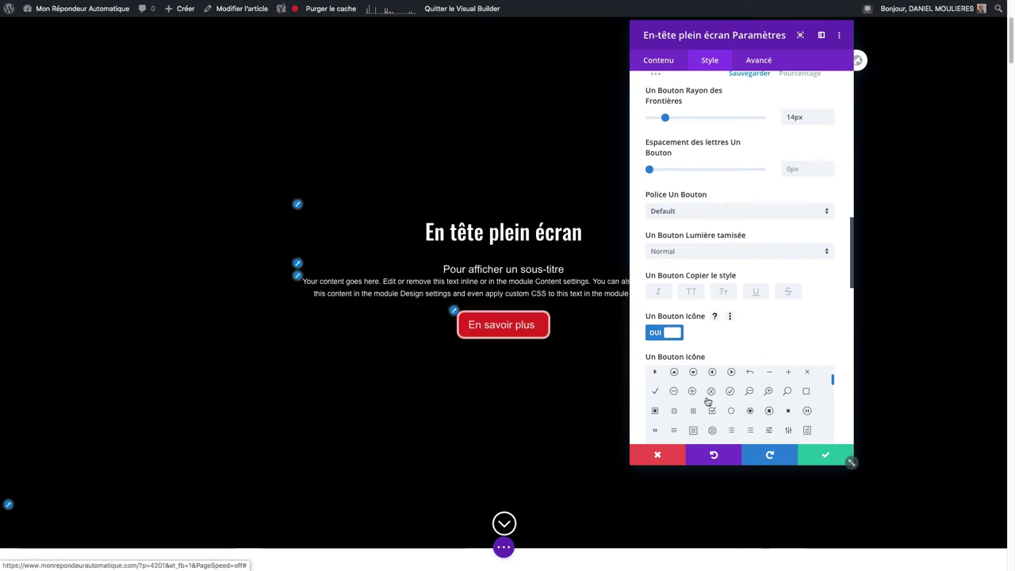
scroll(765, 405, down, 2)
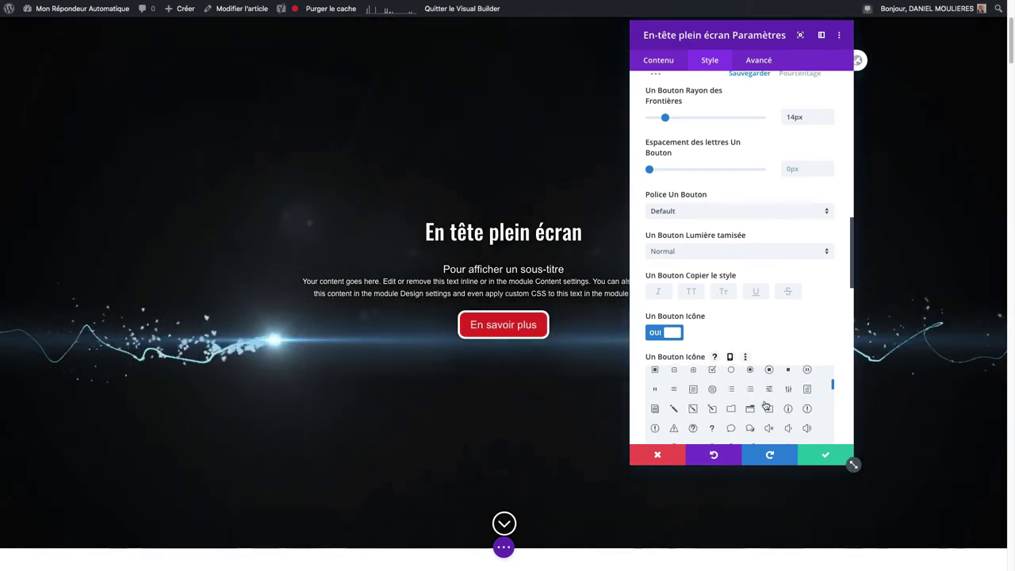
scroll(765, 405, down, 2)
scroll(841, 332, down, 8)
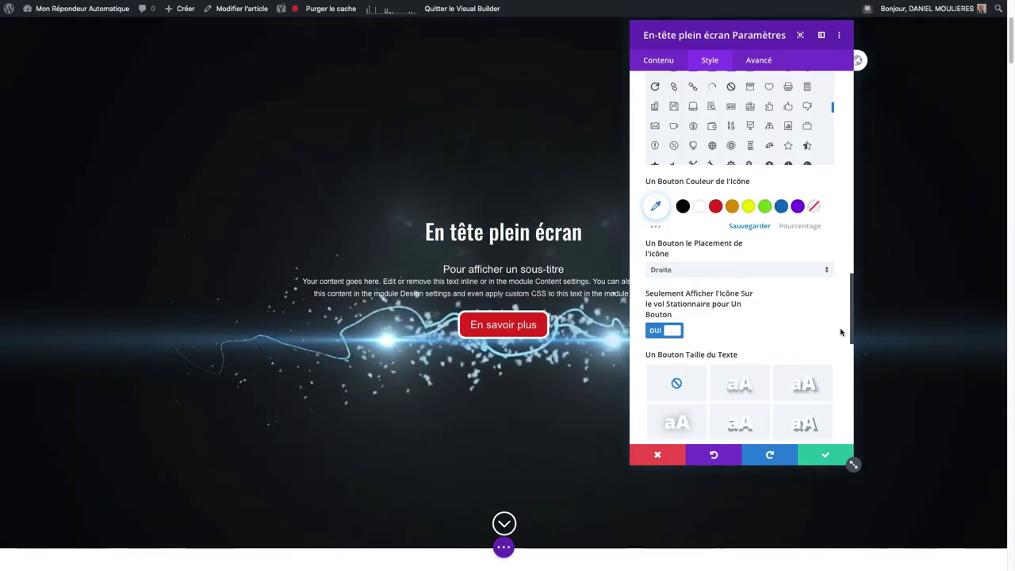
scroll(793, 325, down, 2)
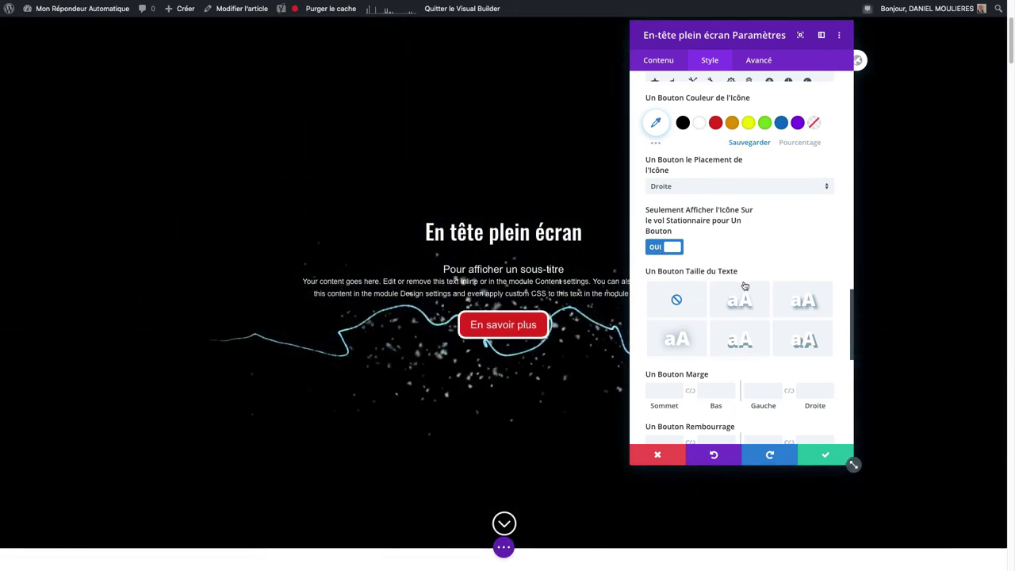
- Try a top margin of -1px on the first button, and clear it again
scroll(751, 286, down, 5)
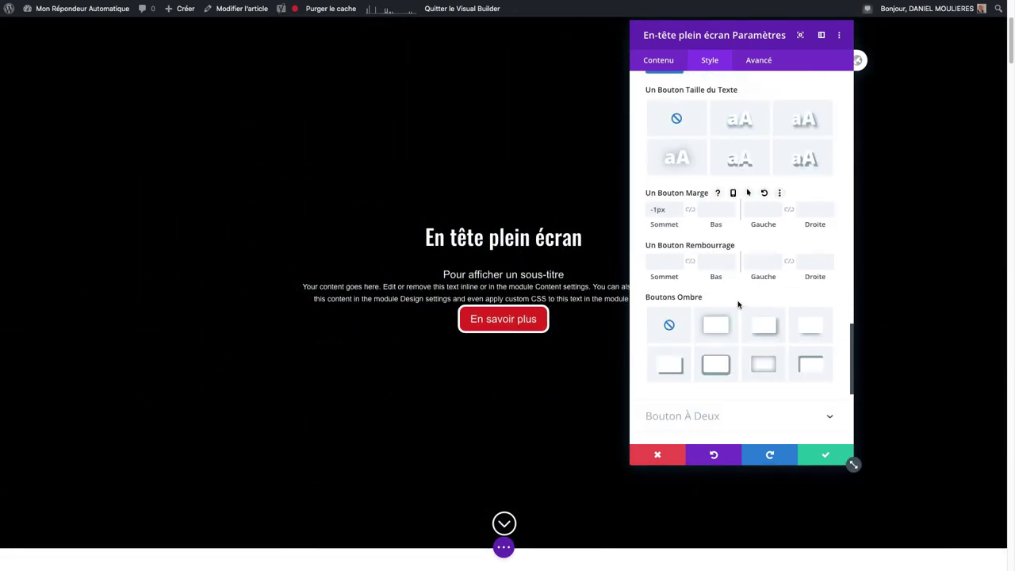
click(657, 210)
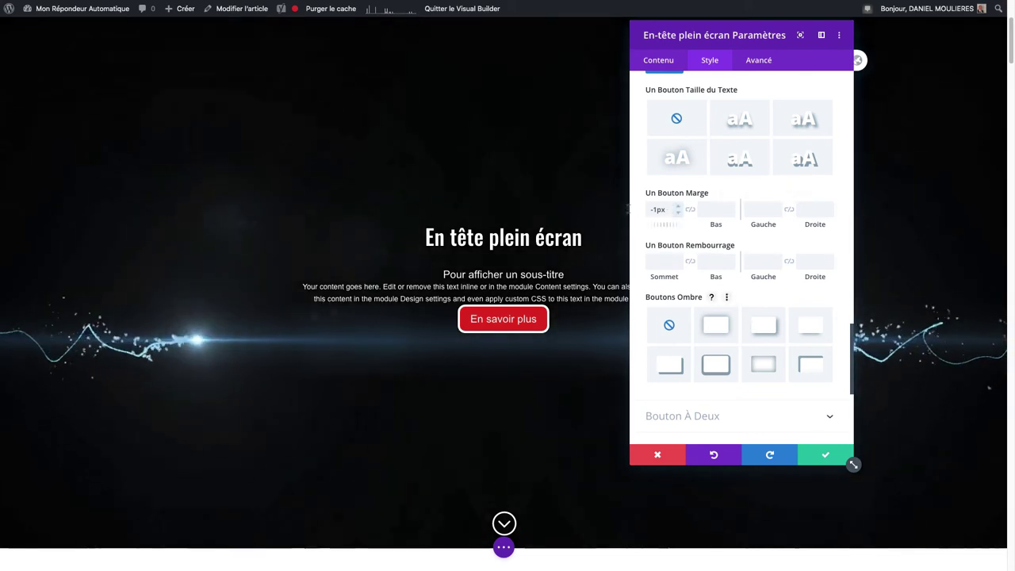
key(BackSpace)
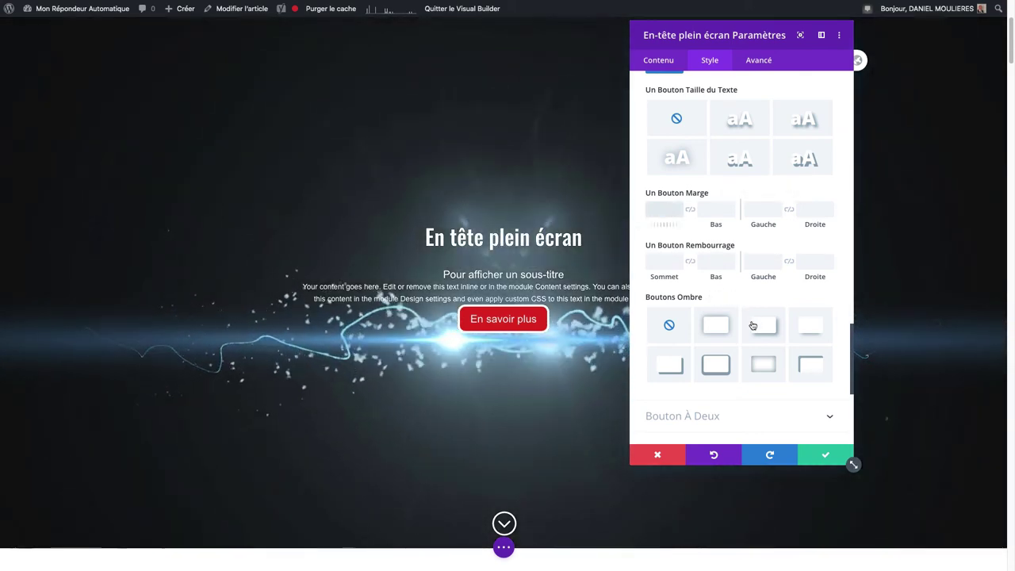
- Try the lower-right drop shadow preset on the first button, and set its shadow back to none
click(753, 330)
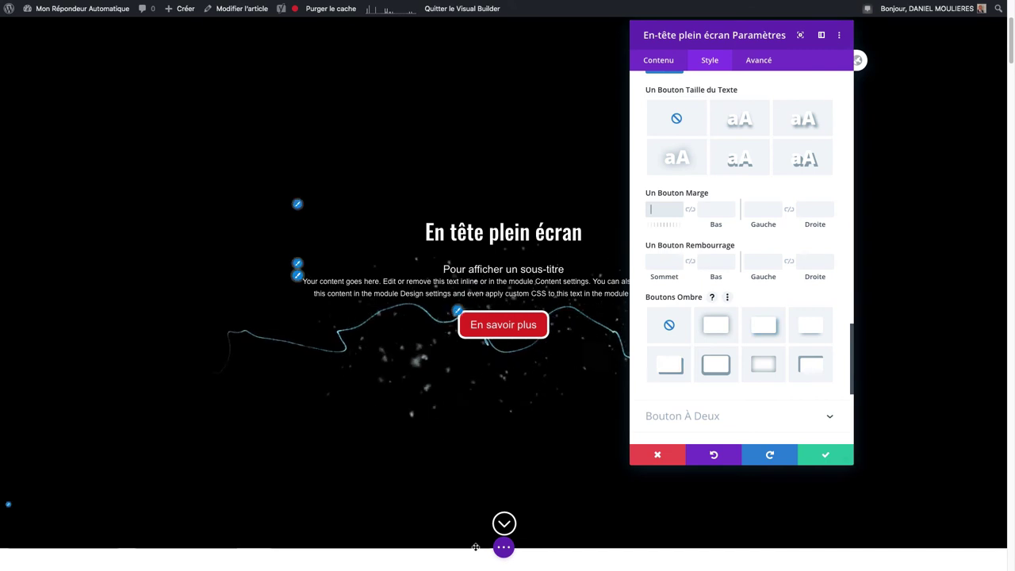
scroll(503, 500, down, 1)
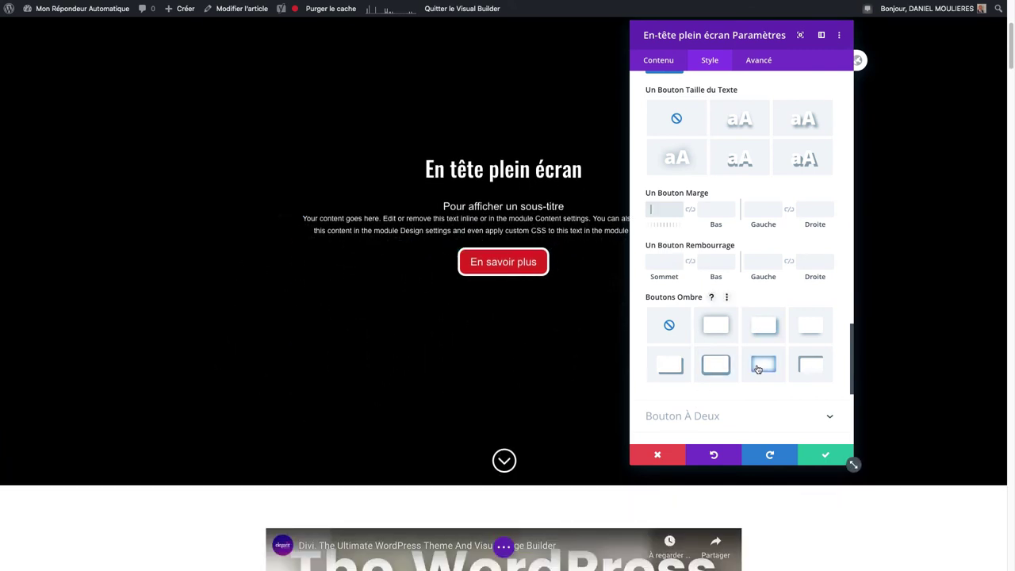
click(764, 327)
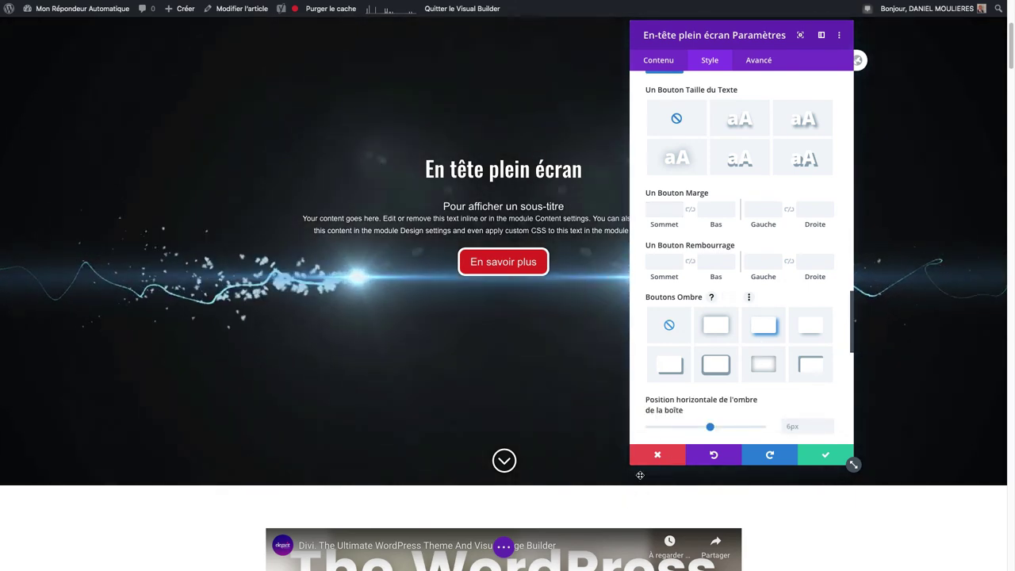
click(671, 328)
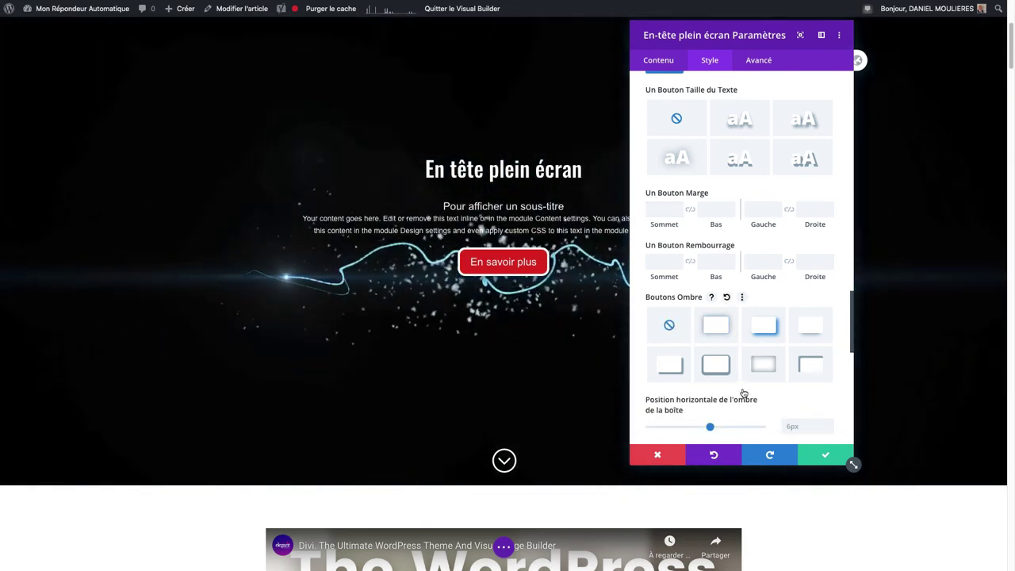
- Set both the header's minimum height and its maximum height to 1000px
scroll(748, 389, down, 3)
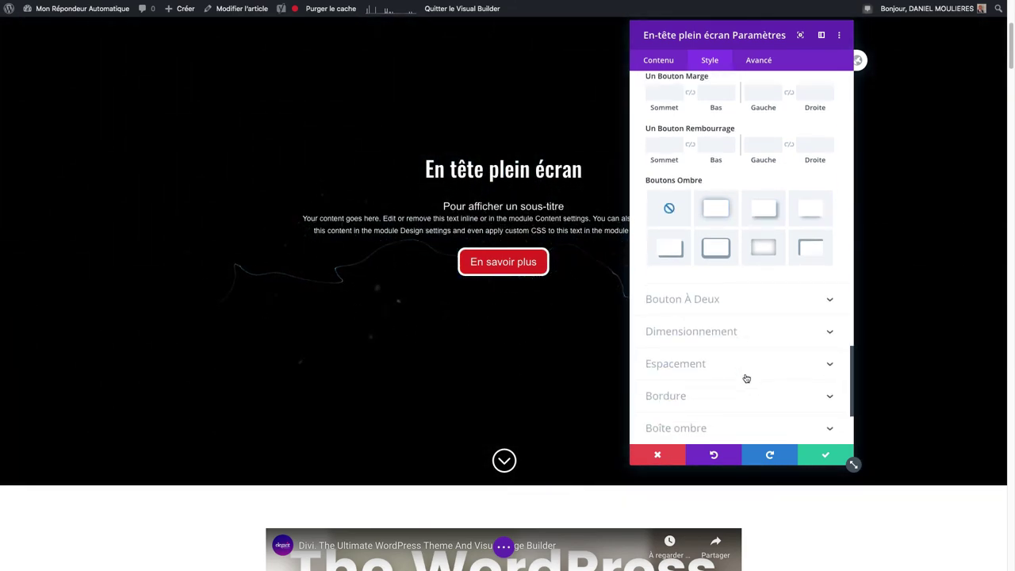
click(718, 286)
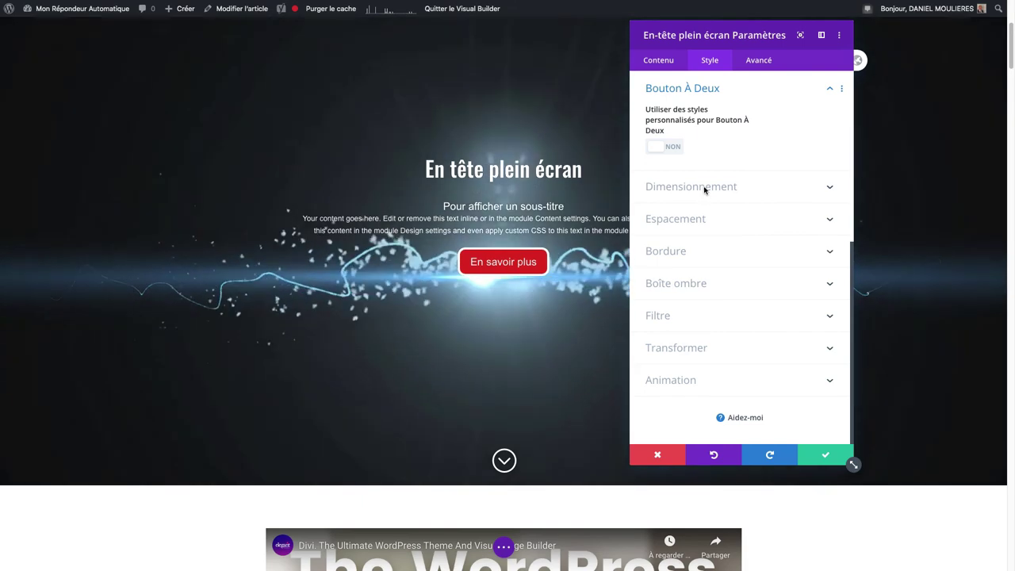
click(705, 187)
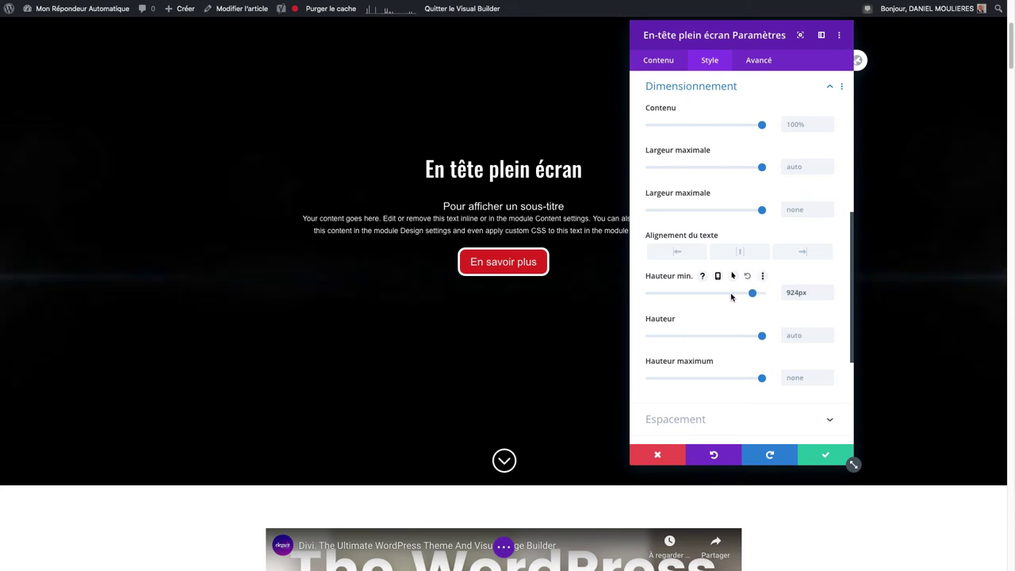
drag(731, 293, 704, 294)
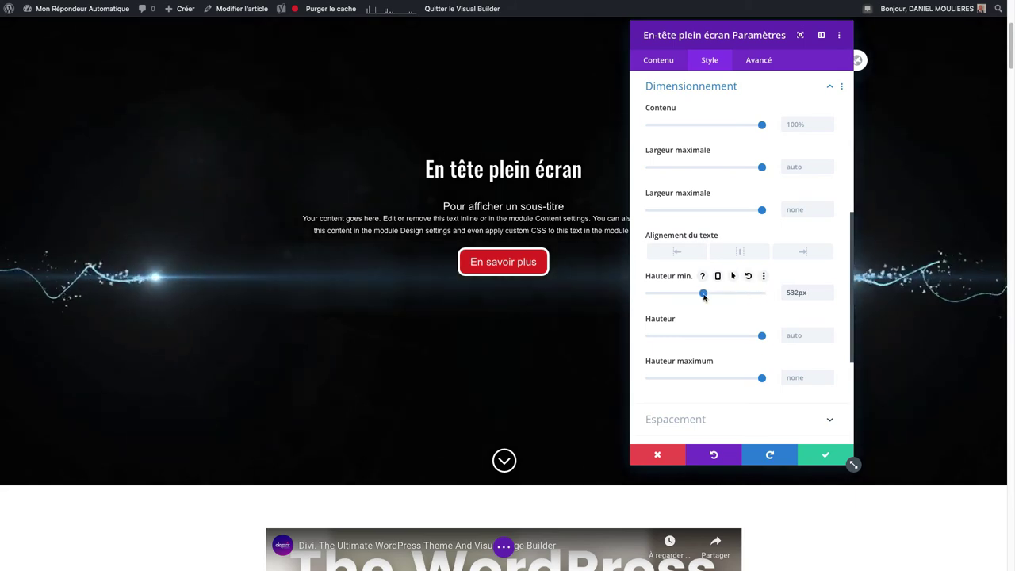
click(765, 295)
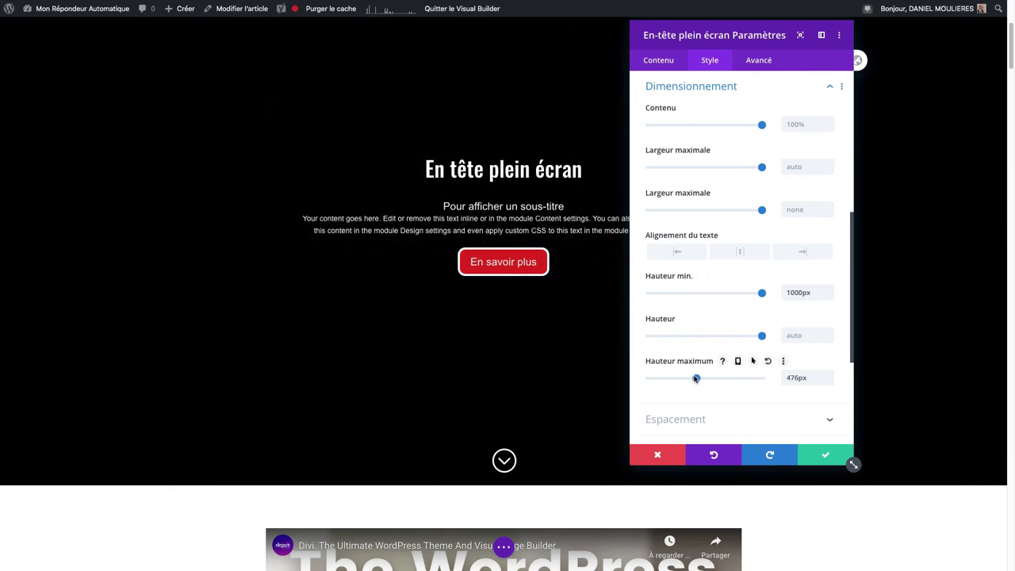
click(765, 378)
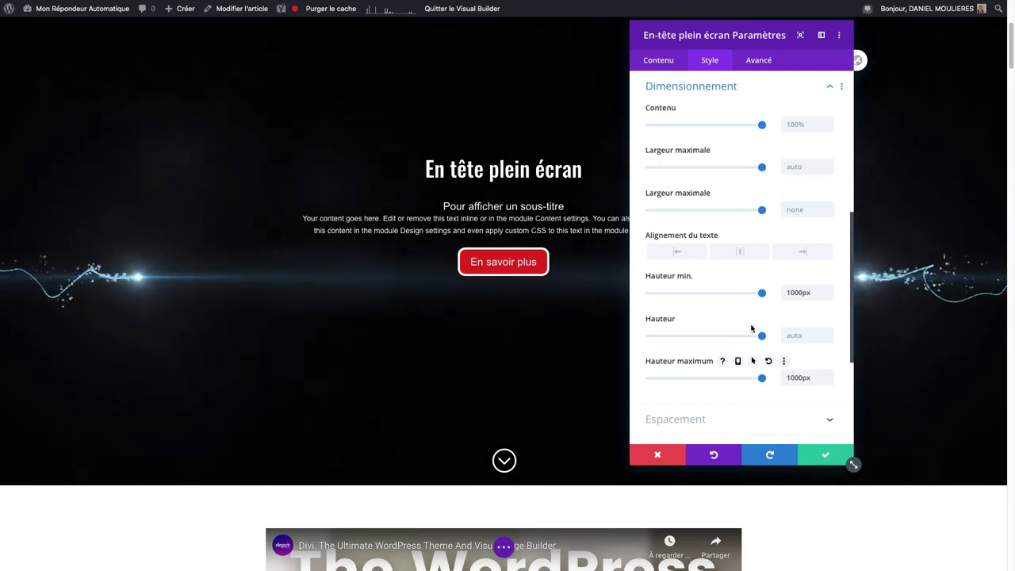
- Examine the header's margin, padding and border options
scroll(742, 318, down, 5)
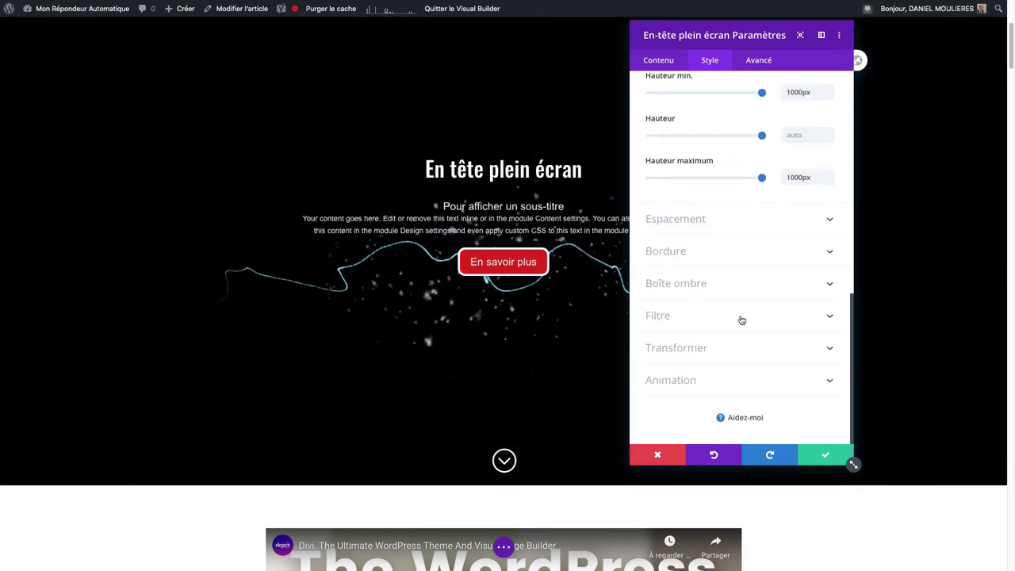
click(712, 219)
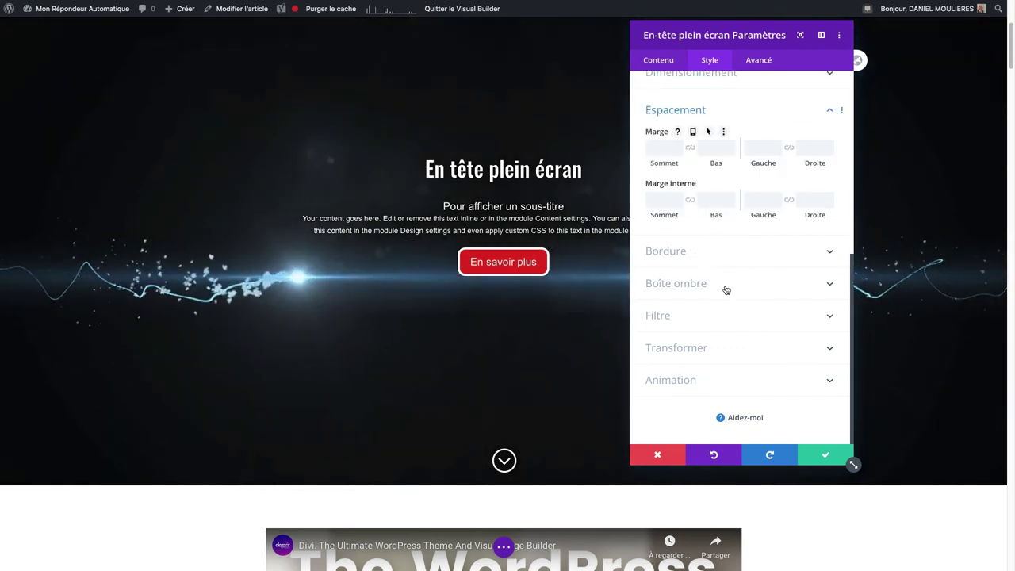
click(725, 251)
scroll(732, 333, down, 3)
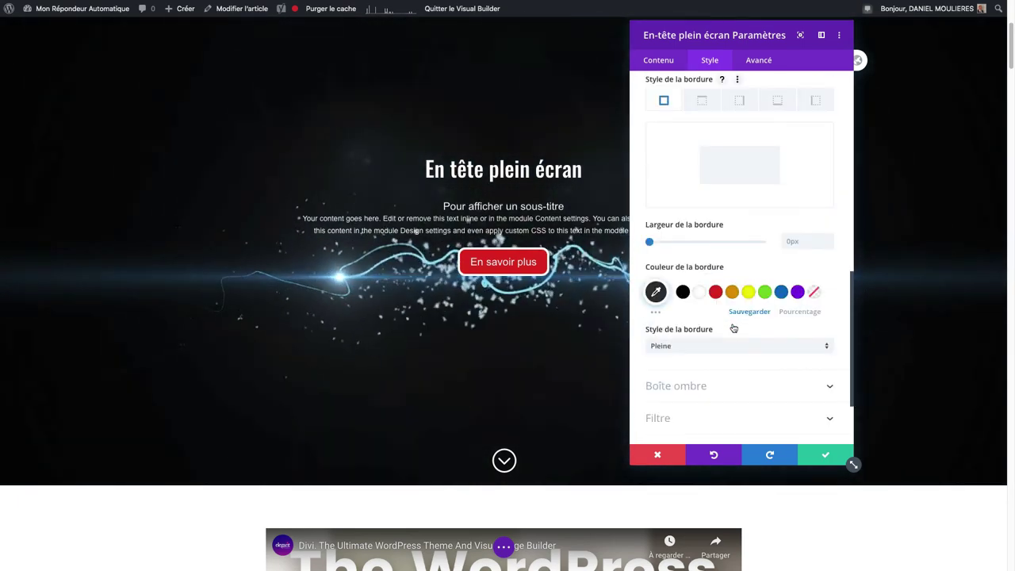
scroll(734, 328, down, 2)
- Apply the lower-right drop shadow preset as the header's box shadow and review its settings
click(716, 304)
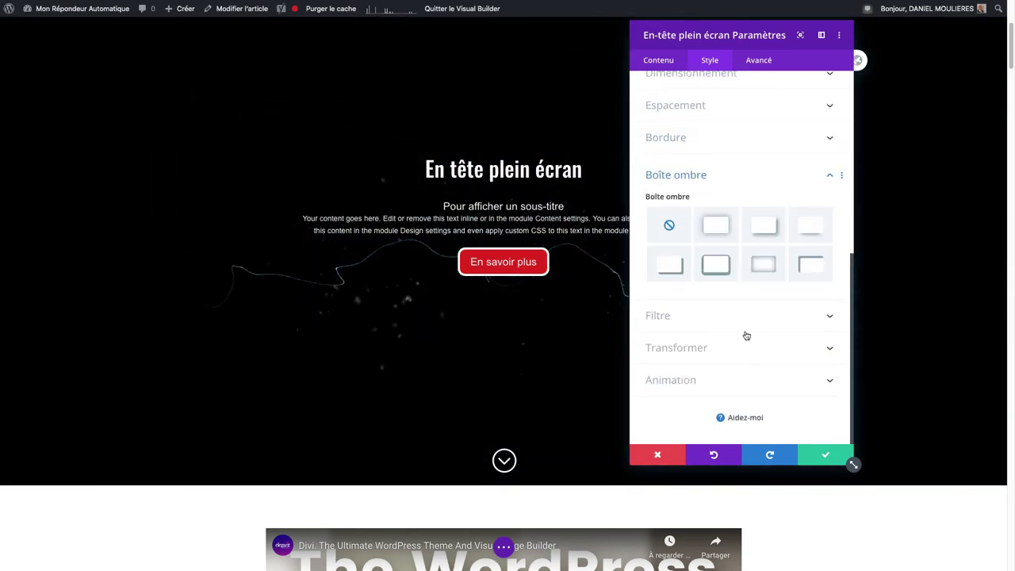
click(763, 230)
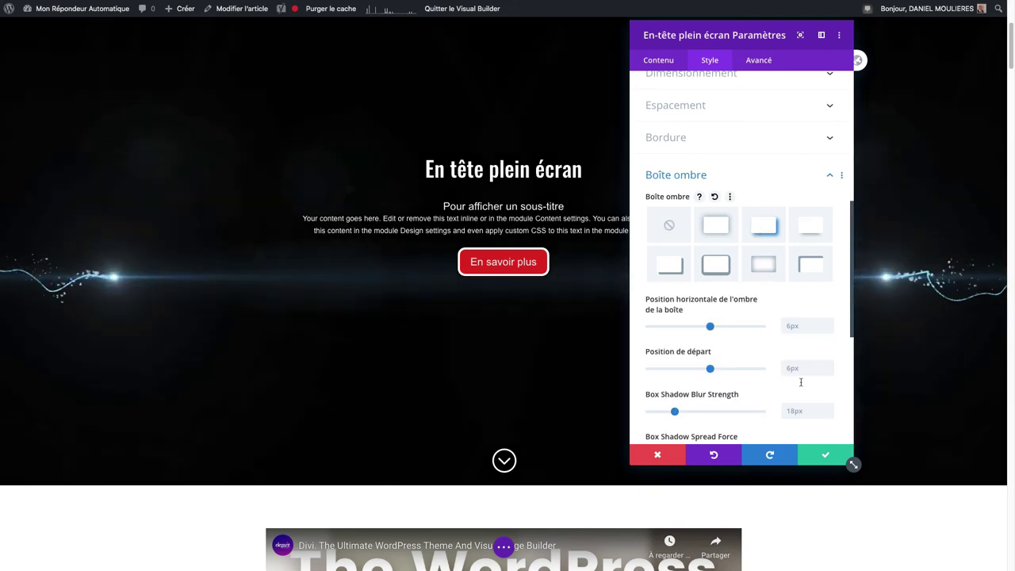
scroll(700, 380, down, 5)
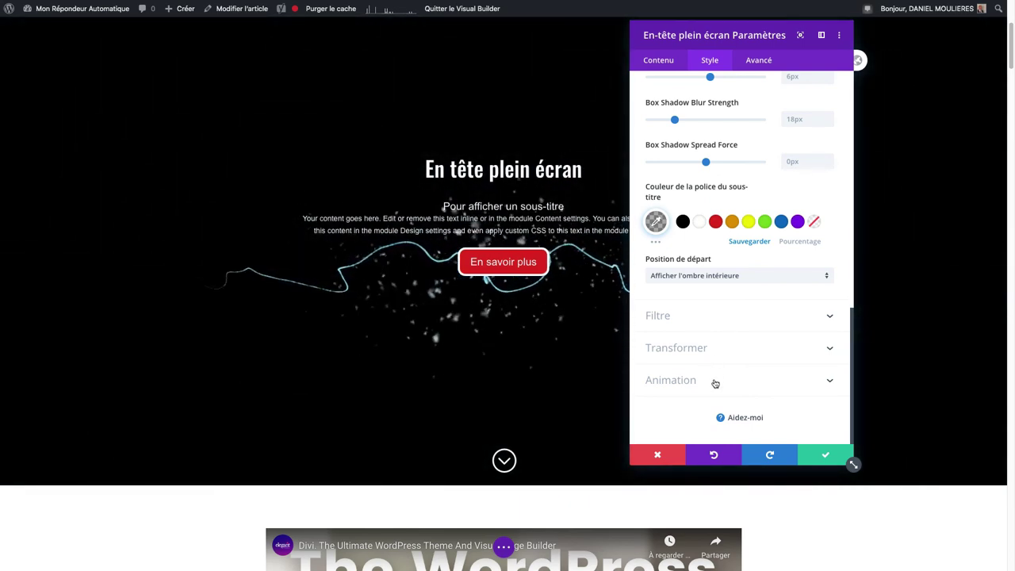
- Try the Diapo animation on the full-width header and set its animation style to Rebondissements
click(715, 382)
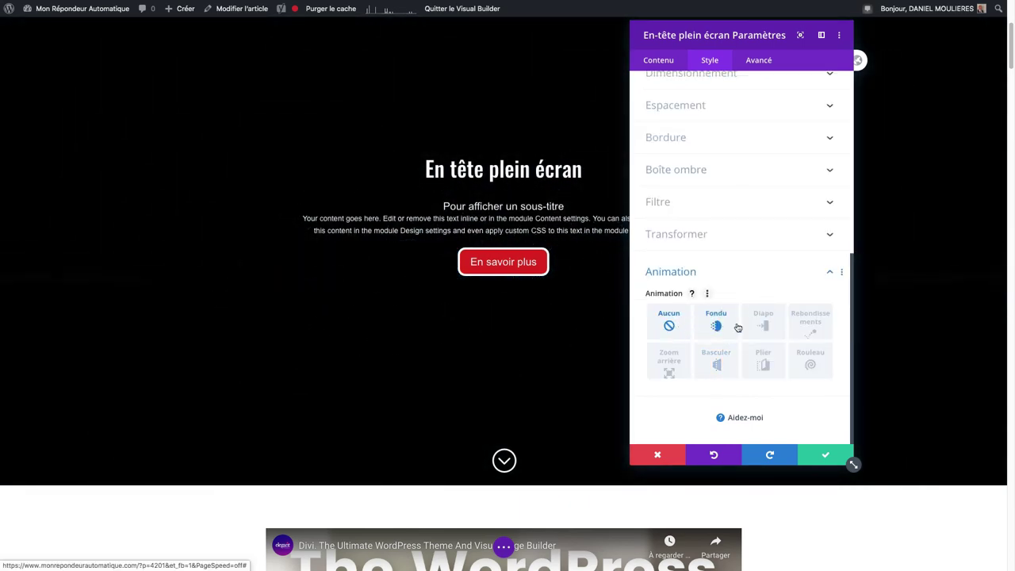
click(761, 324)
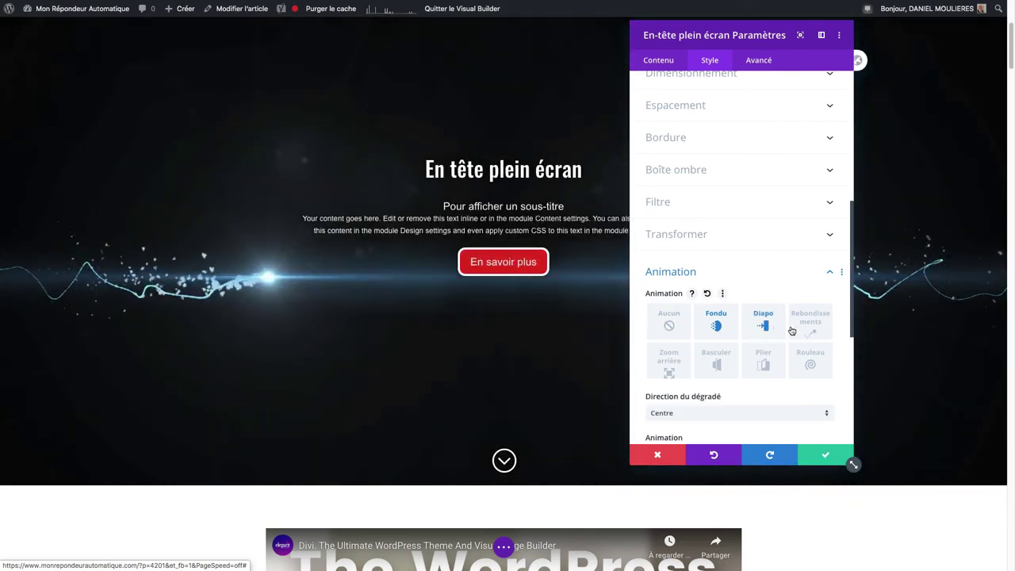
click(797, 330)
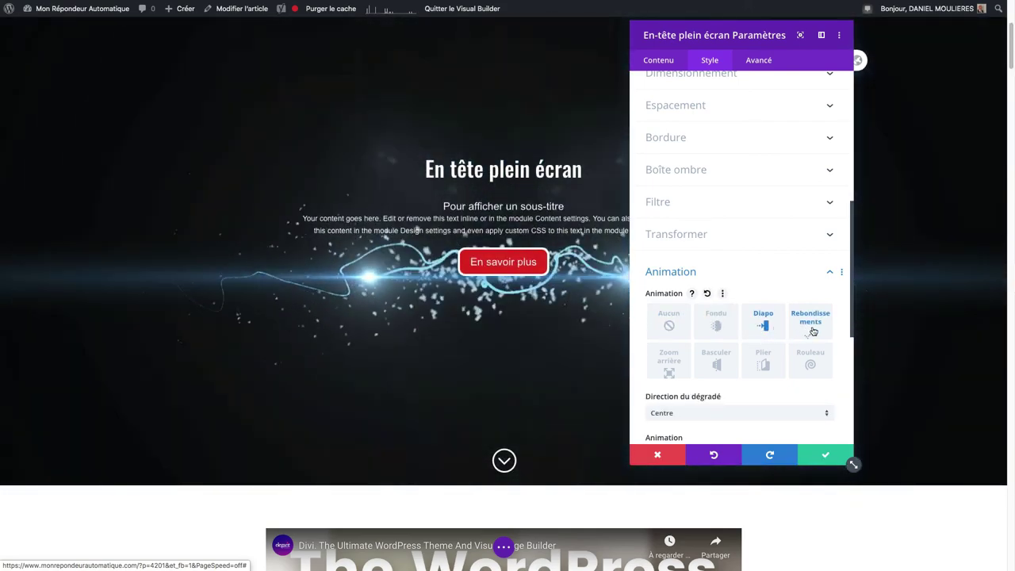
click(813, 331)
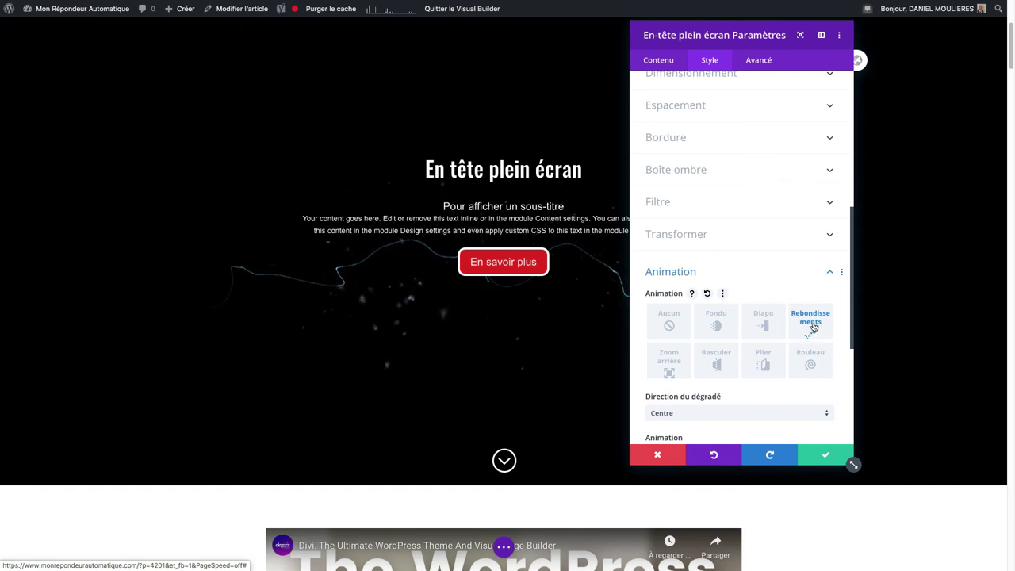
- Examine the header's advanced CSS ID and class fields and its custom CSS fields
click(758, 60)
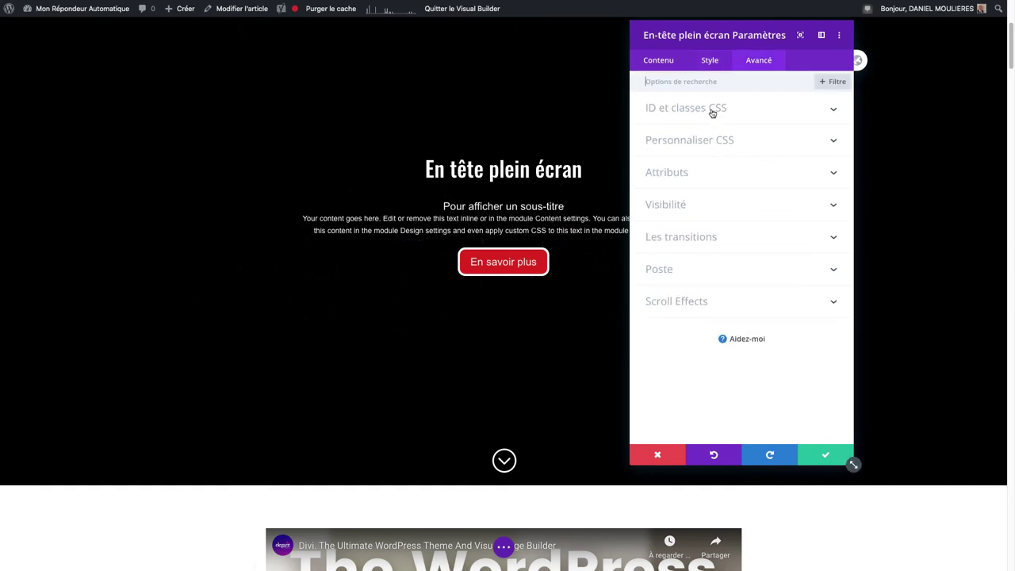
click(712, 111)
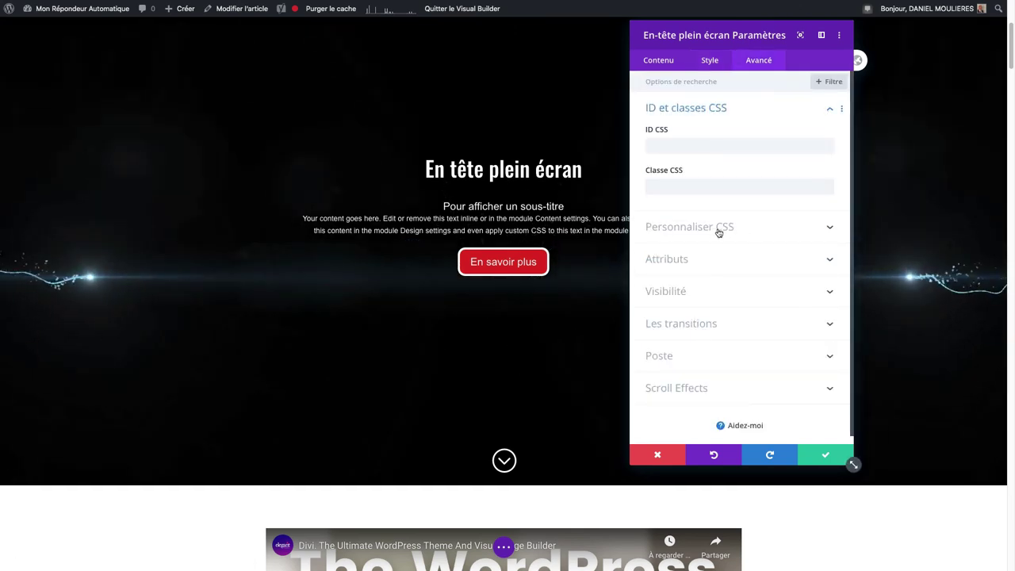
click(718, 228)
scroll(722, 254, down, 2)
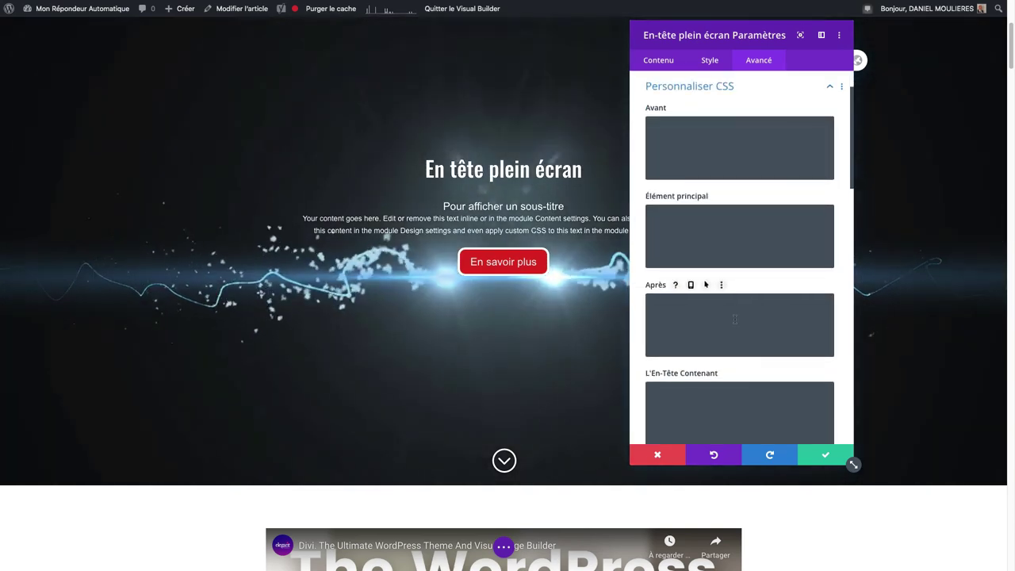
scroll(734, 319, down, 2)
scroll(734, 319, up, 2)
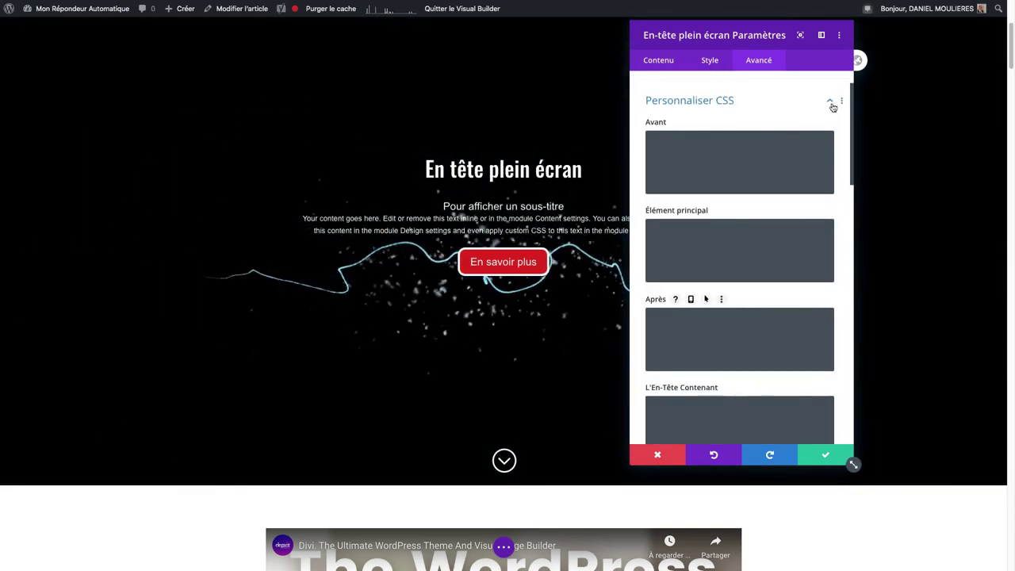
click(831, 103)
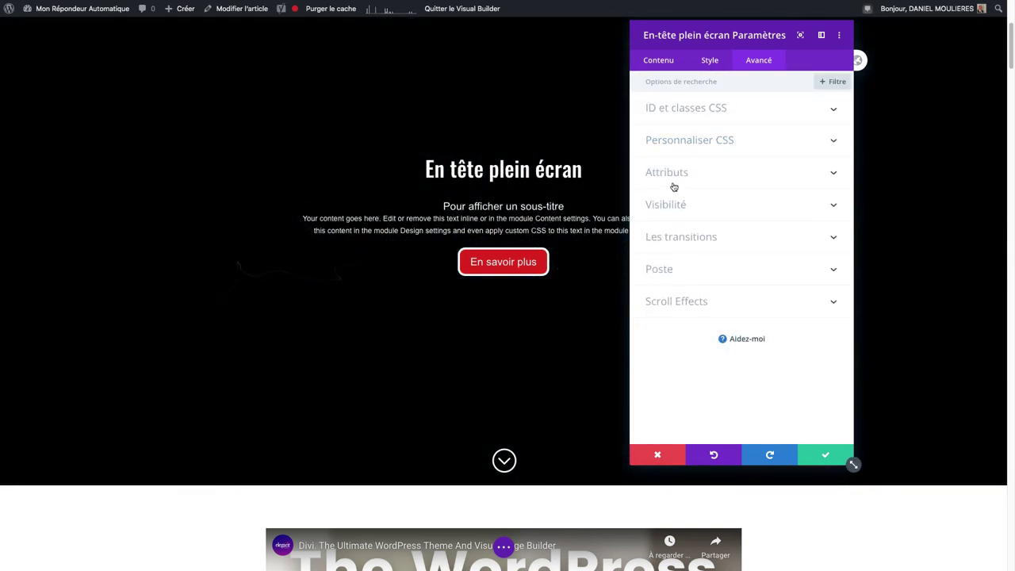
- Examine the header's button relation attributes, visibility, transition, position and scroll effect options
click(741, 172)
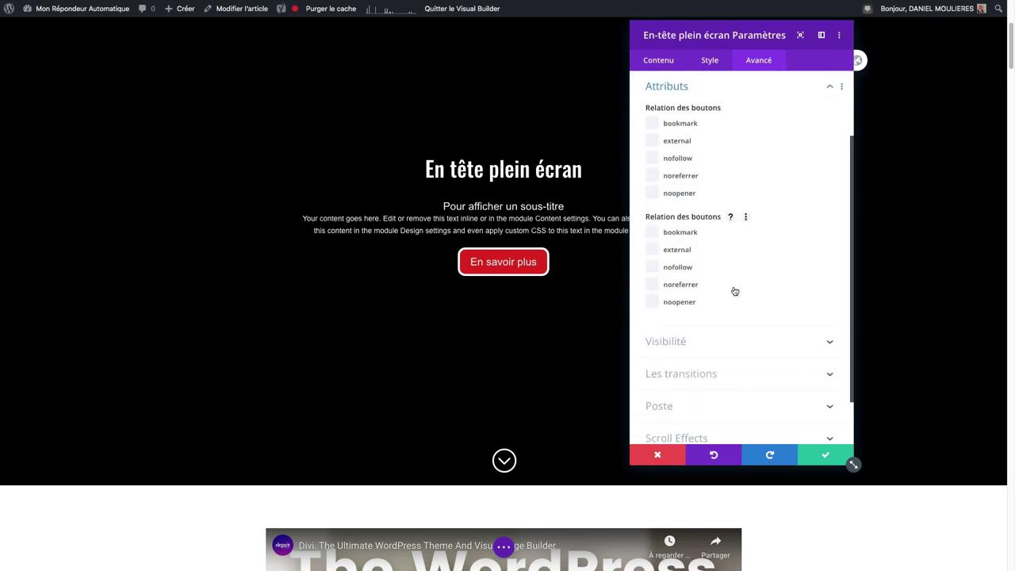
click(830, 86)
click(659, 206)
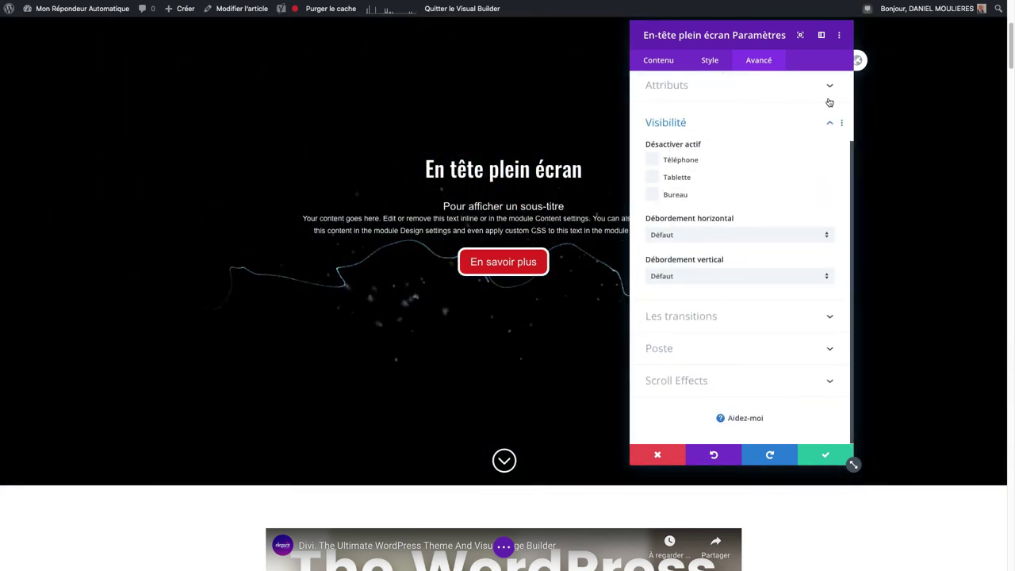
click(831, 124)
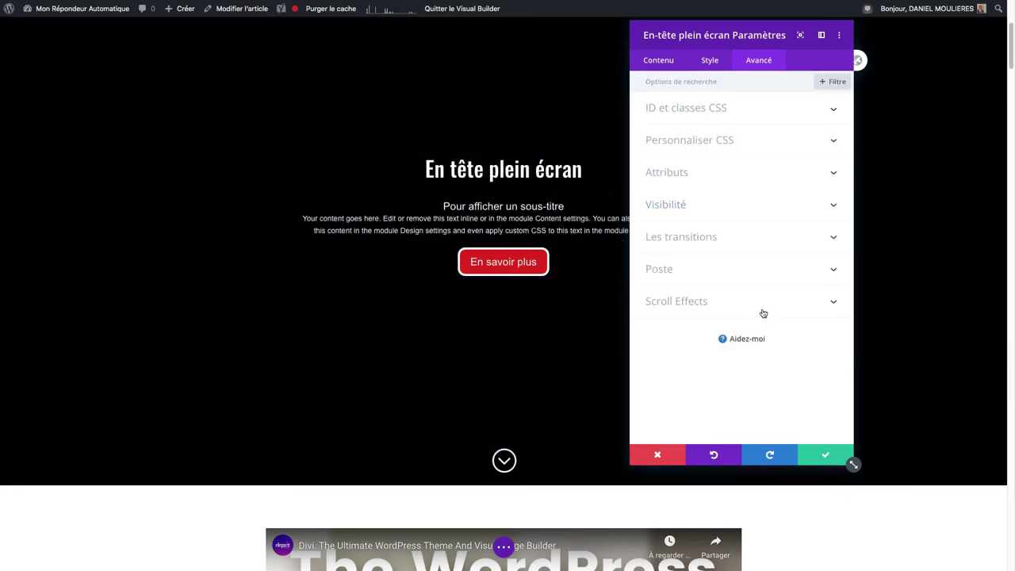
click(680, 237)
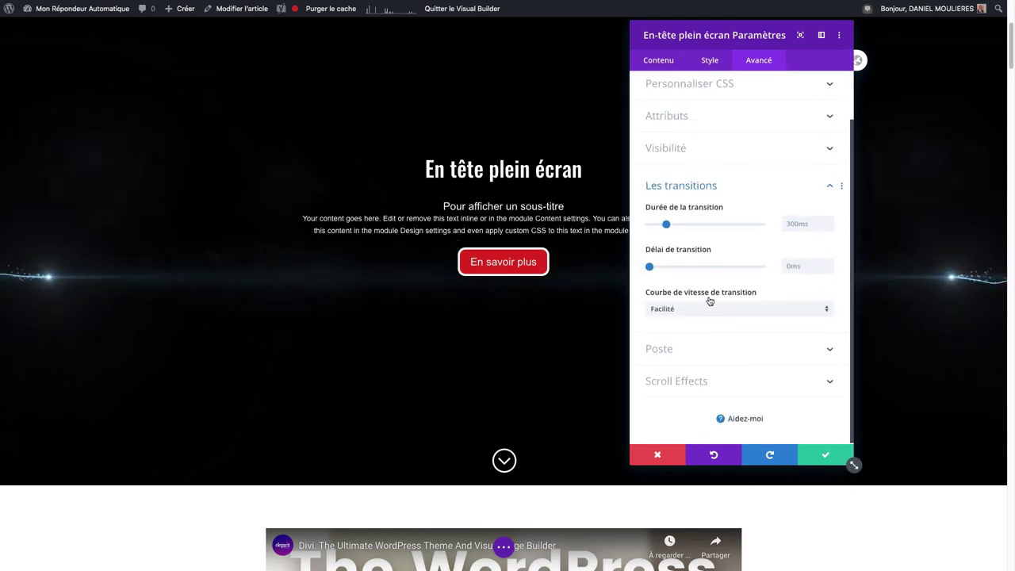
click(722, 353)
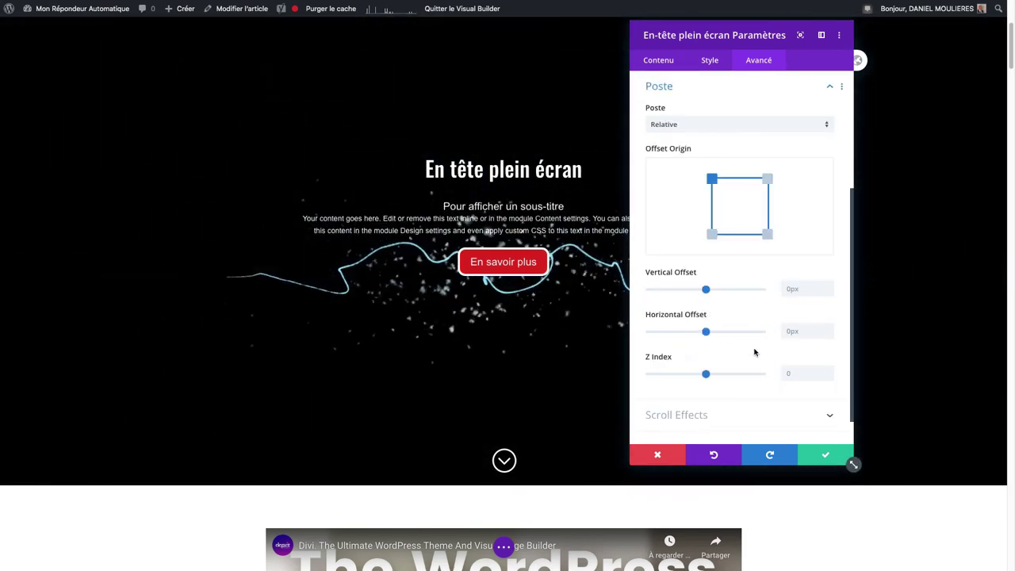
click(720, 419)
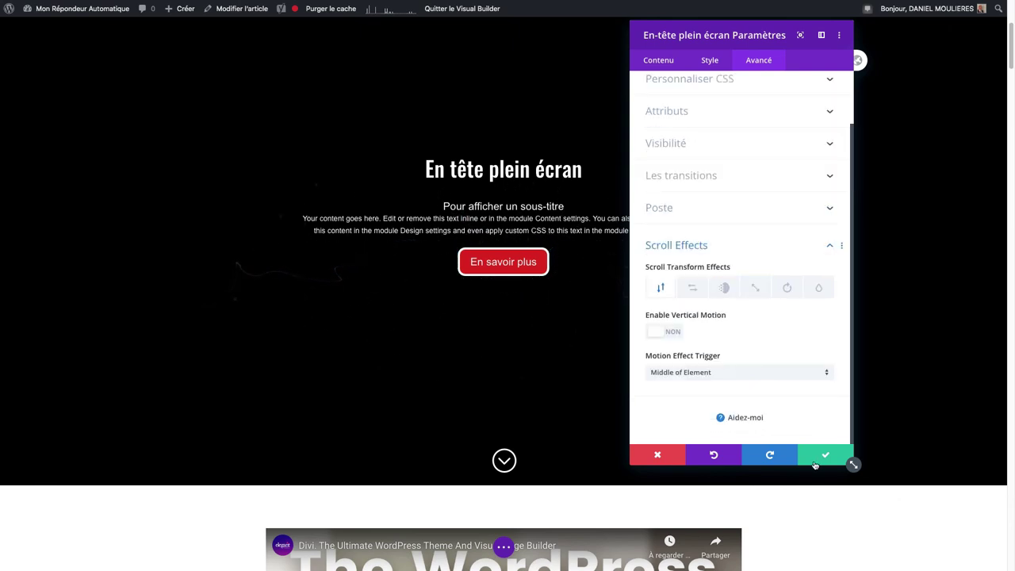